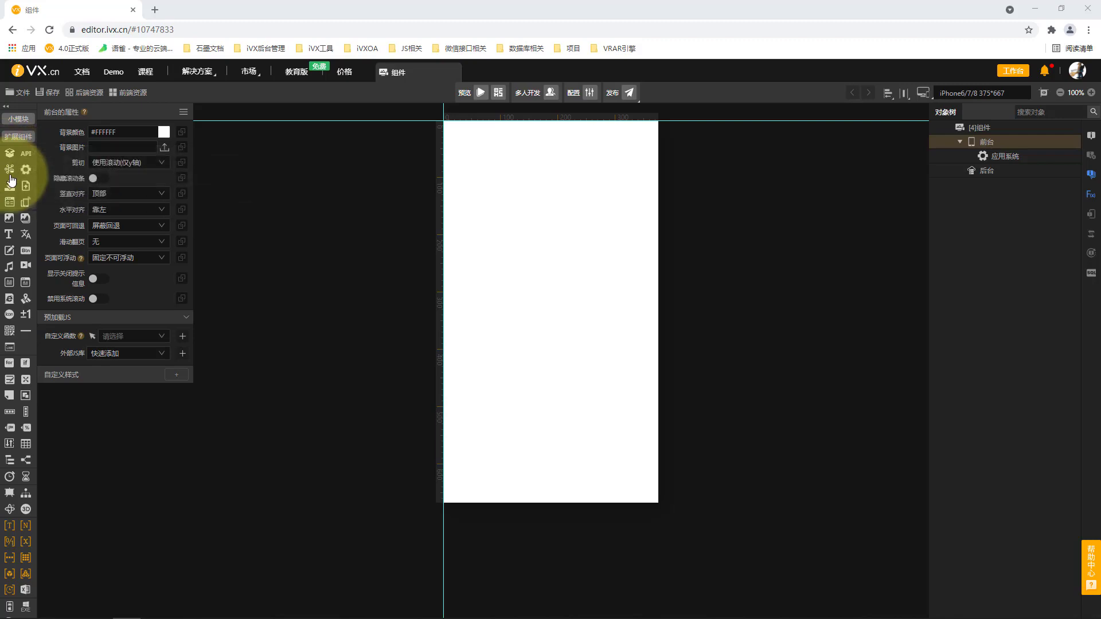
# Add a 选择钮 from the 交互与表单 extension components to 前台, after viewing its attribute, action and event list
pyautogui.moveTo(11, 178)
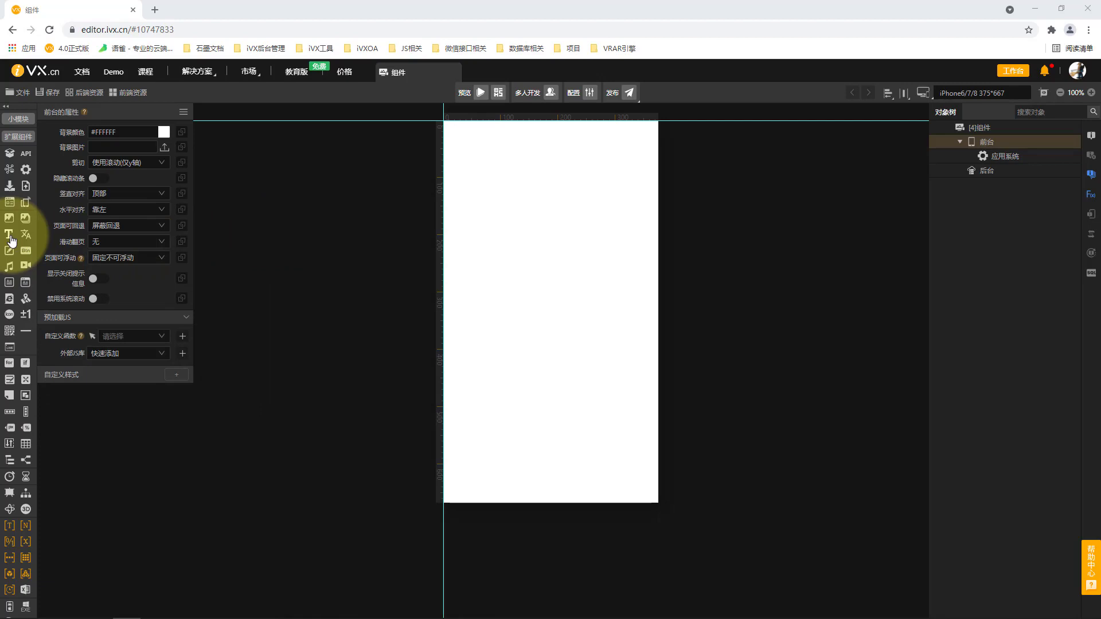
pyautogui.moveTo(12, 241)
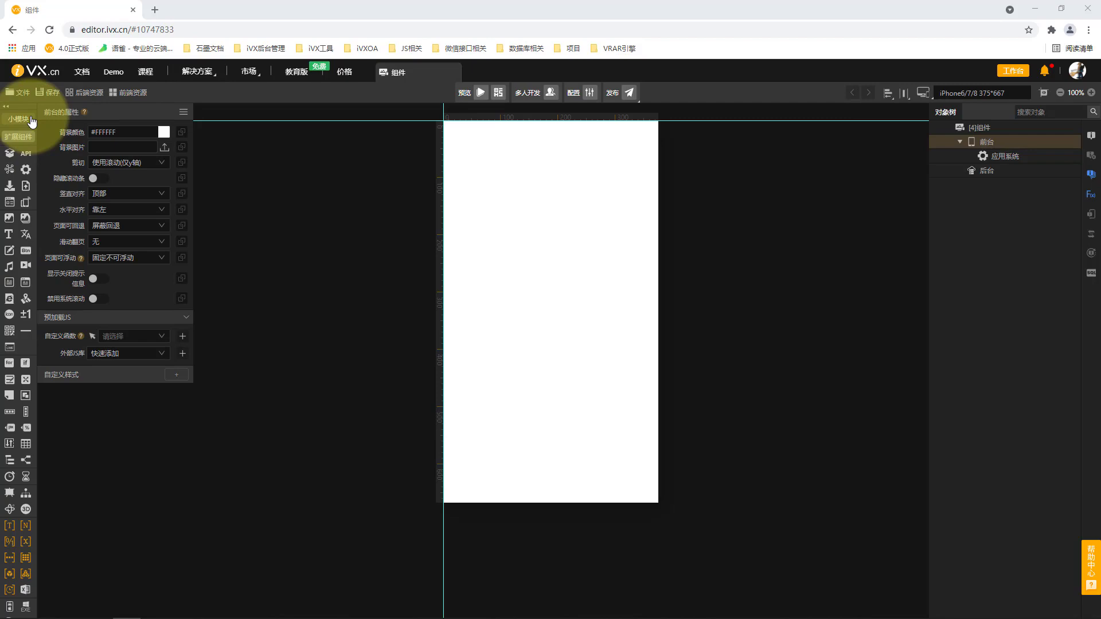
pyautogui.click(19, 136)
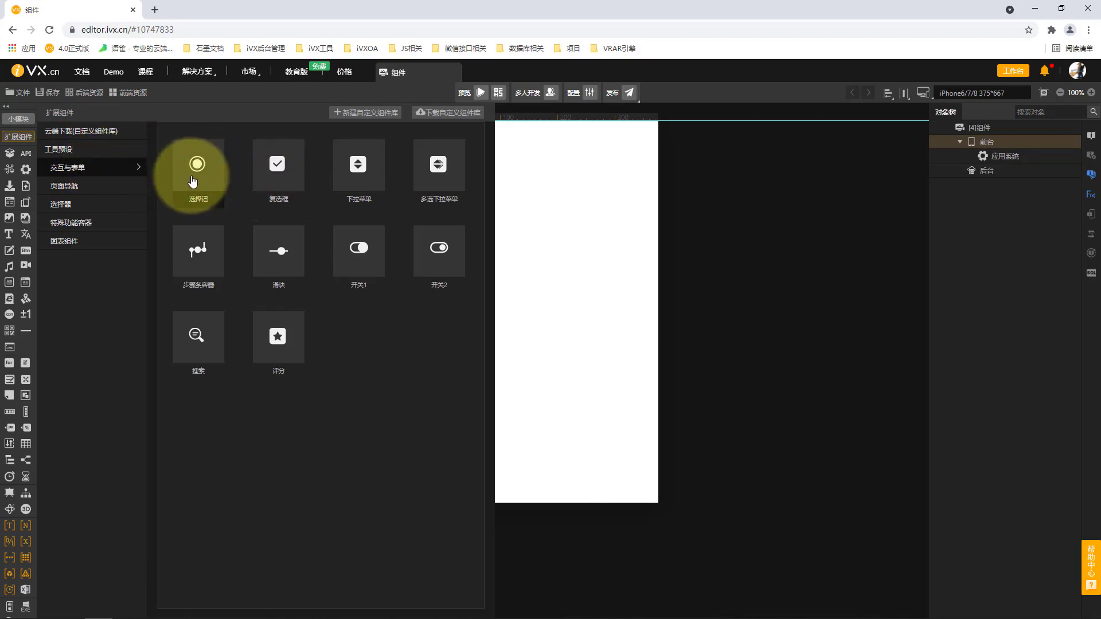
pyautogui.moveTo(193, 182)
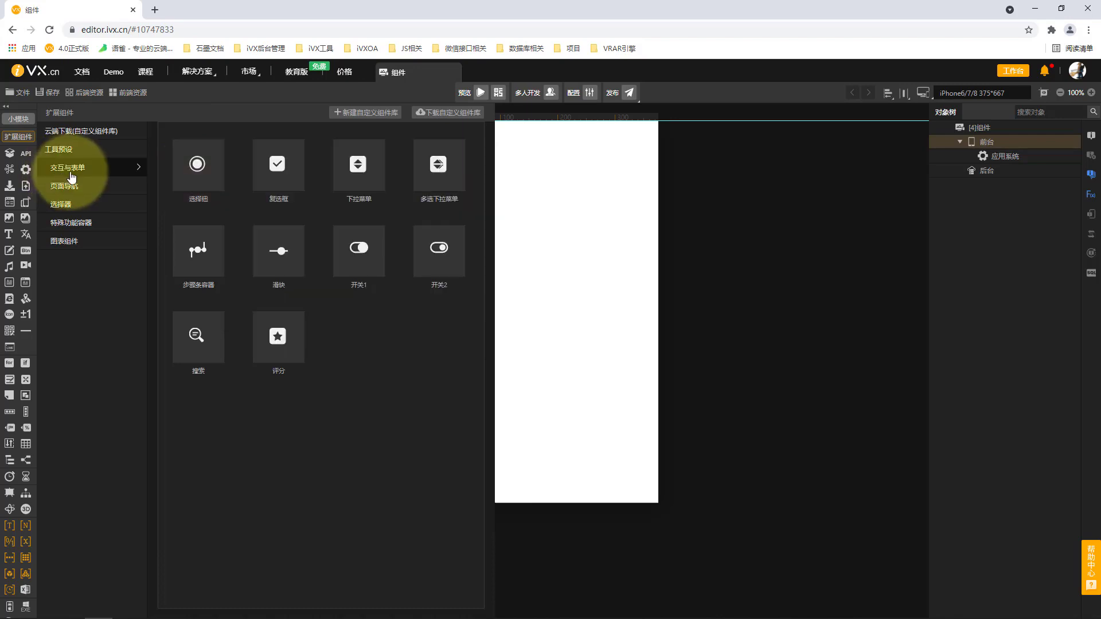
pyautogui.rightClick(195, 190)
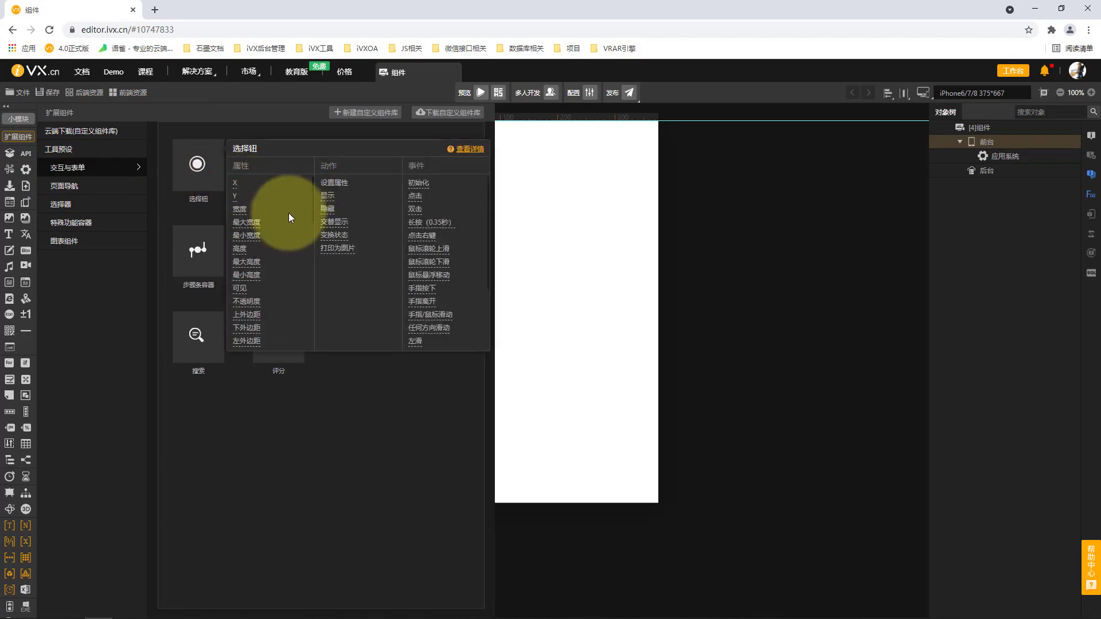
pyautogui.click(316, 449)
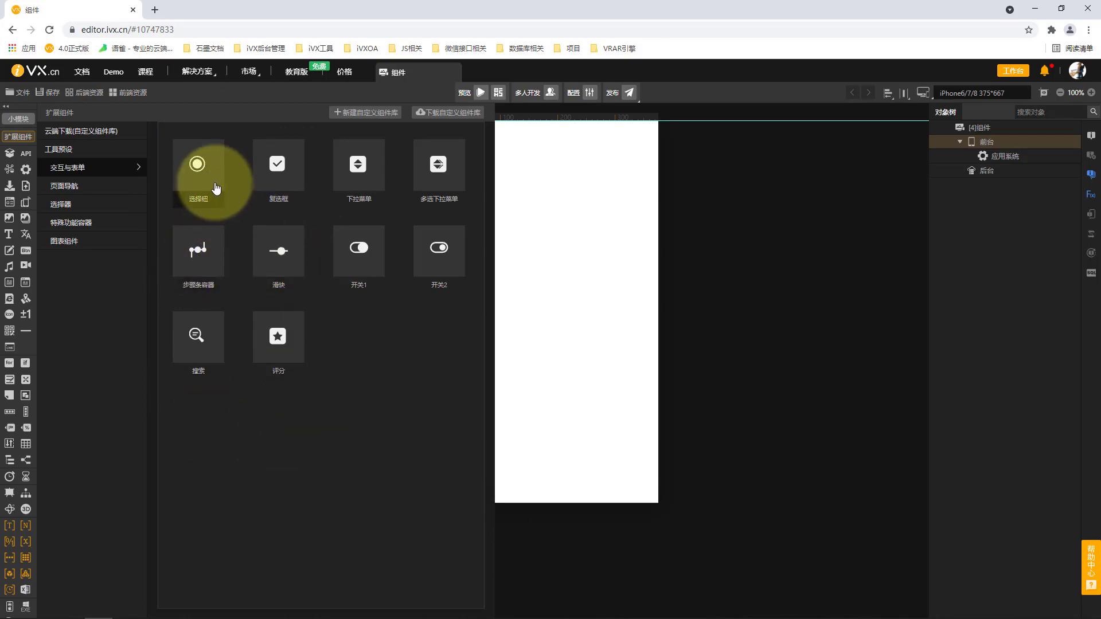
pyautogui.moveTo(215, 188); pyautogui.dragTo(1002, 160)
pyautogui.click(1002, 163)
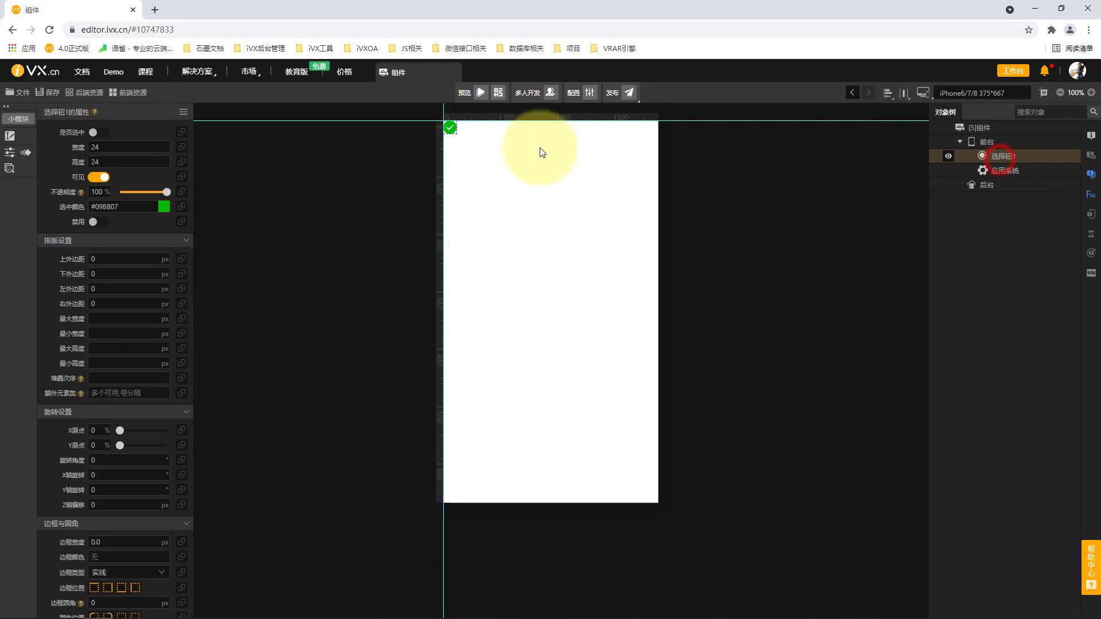
# Toggle the 选择钮 on the canvas on and back off to try out its selected state
pyautogui.click(451, 133)
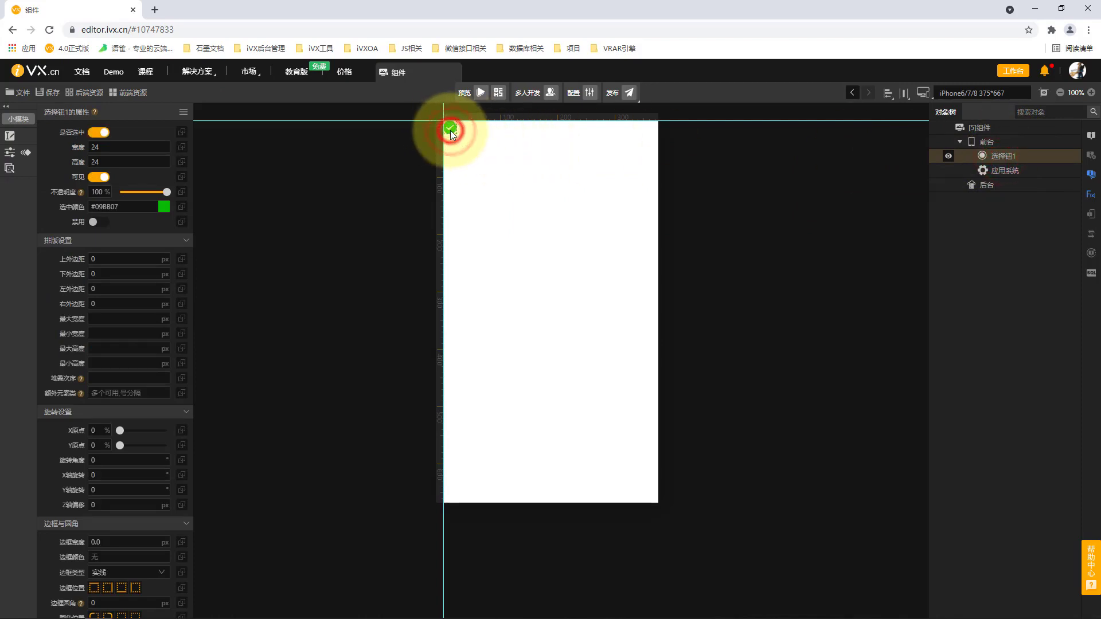
pyautogui.click(451, 134)
pyautogui.click(451, 133)
pyautogui.click(450, 130)
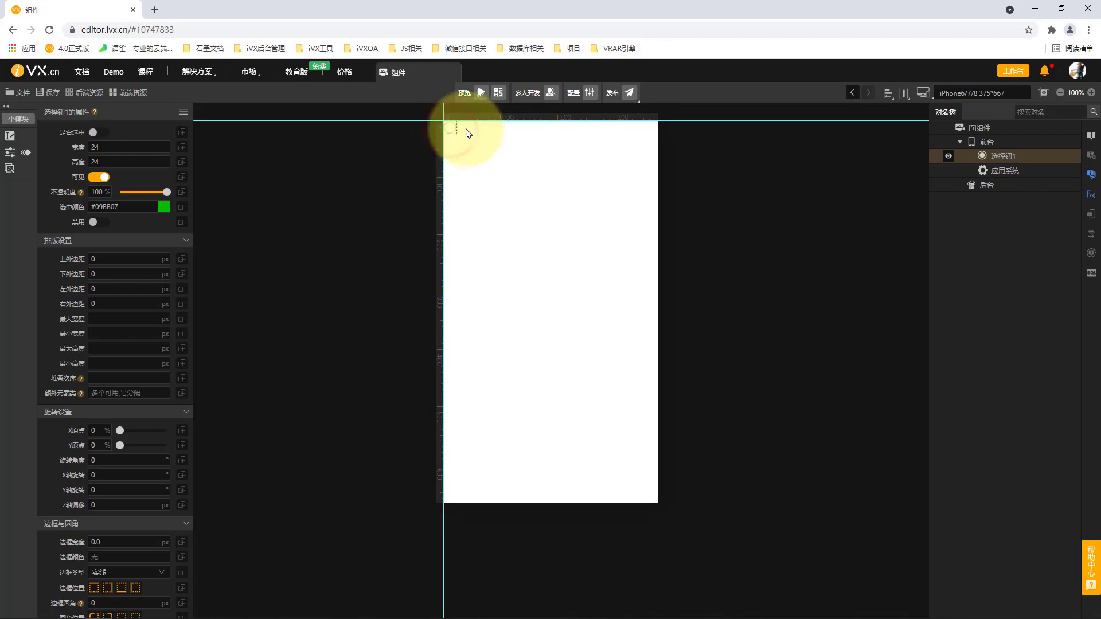
# Add a 评分 component from the extension components to 前台 and set its rating to five stars on the canvas
pyautogui.click(1012, 143)
pyautogui.click(19, 137)
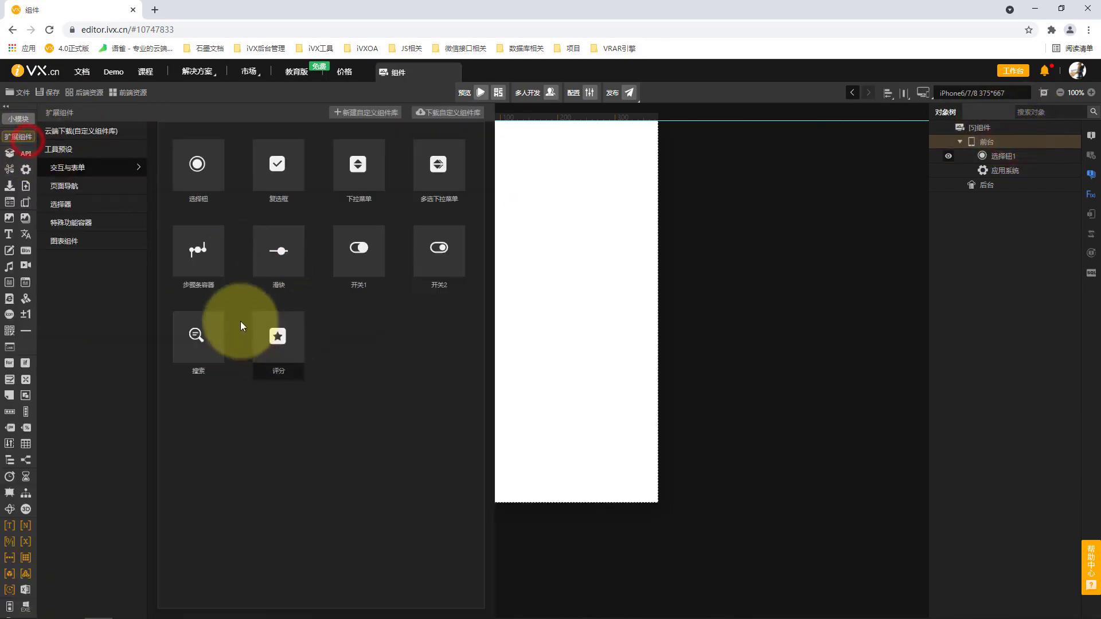
pyautogui.click(291, 342)
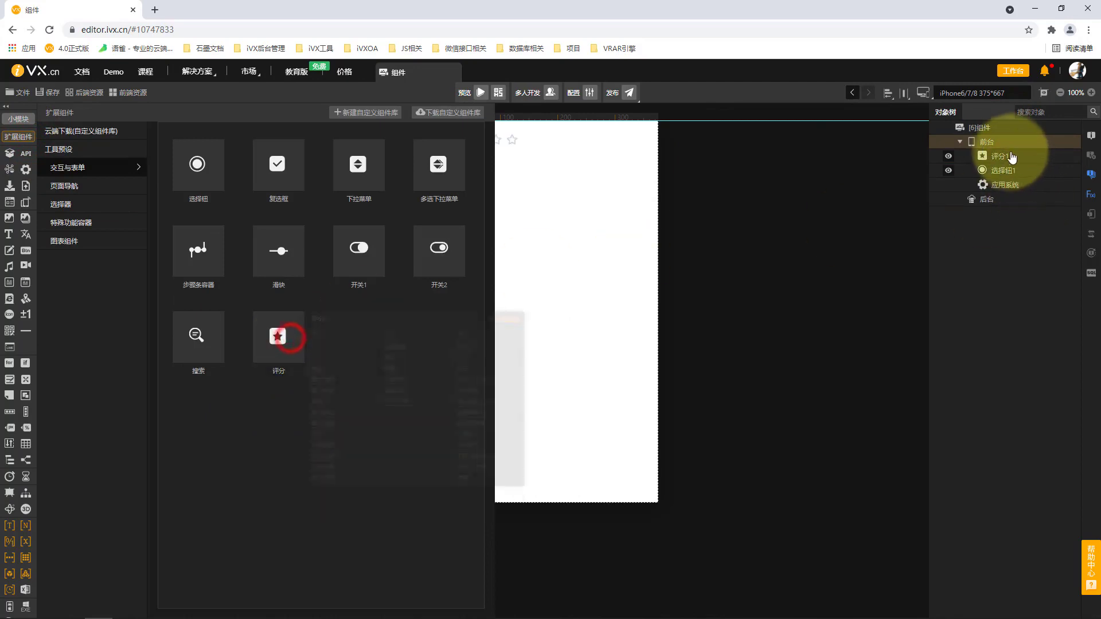
pyautogui.click(1013, 157)
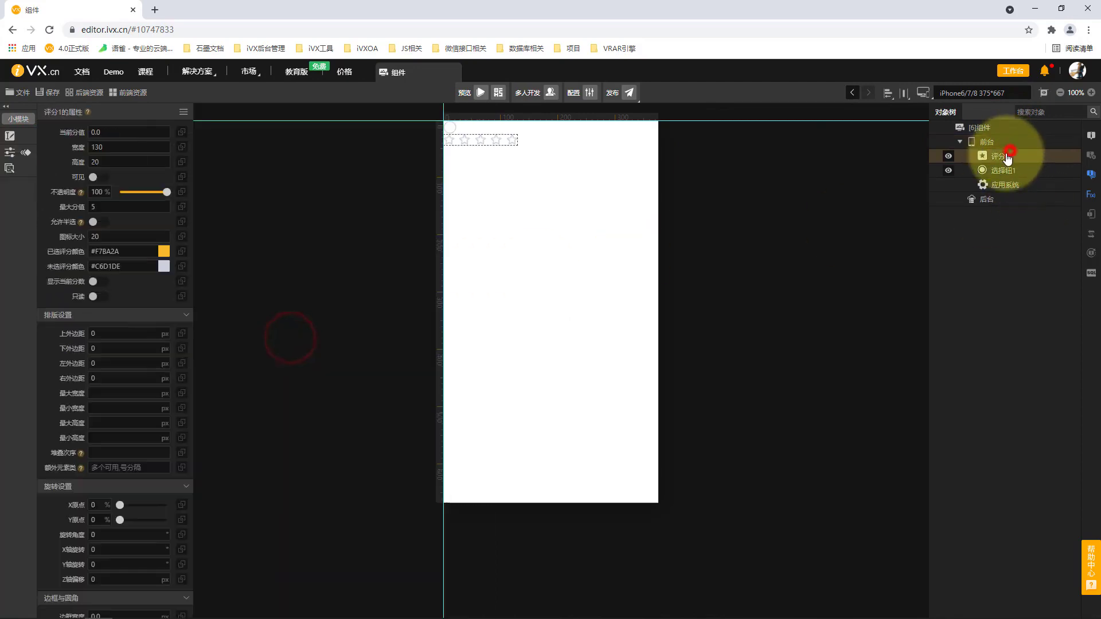
pyautogui.click(514, 144)
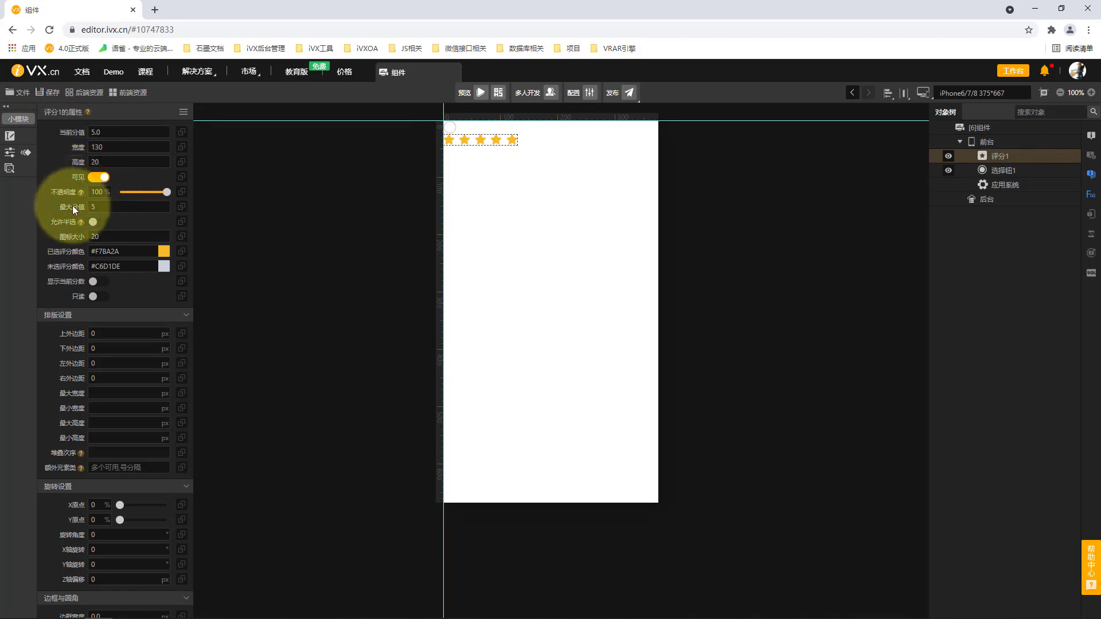
# Examine the attributes, actions and events offered by the 评分 extension component
pyautogui.click(1009, 141)
pyautogui.click(24, 136)
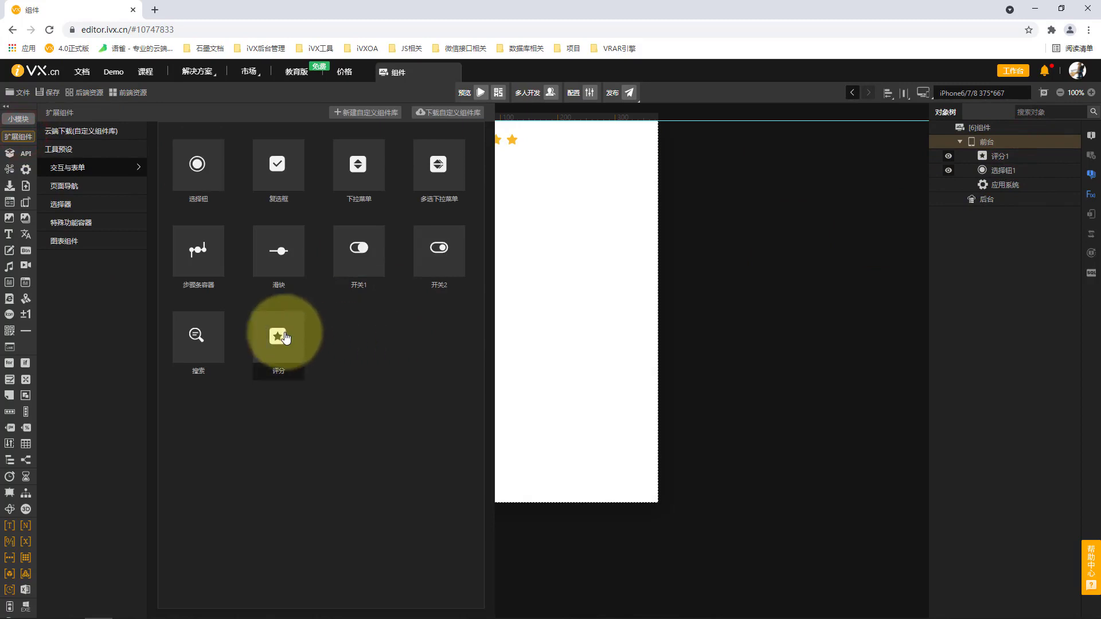
pyautogui.moveTo(285, 338)
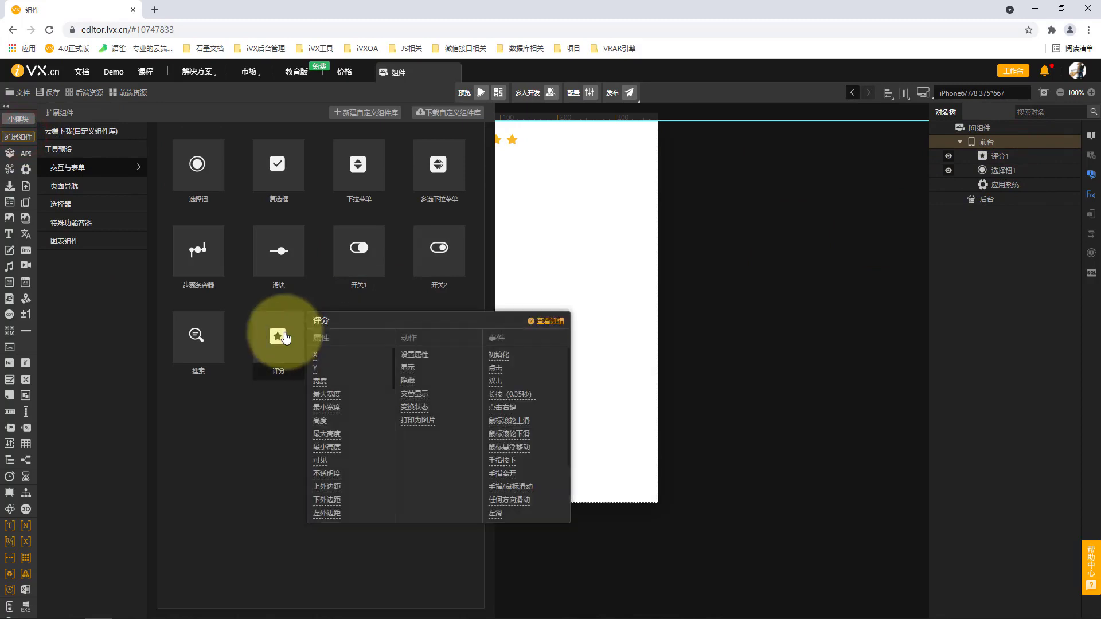
pyautogui.scroll(-5, 327, 365)
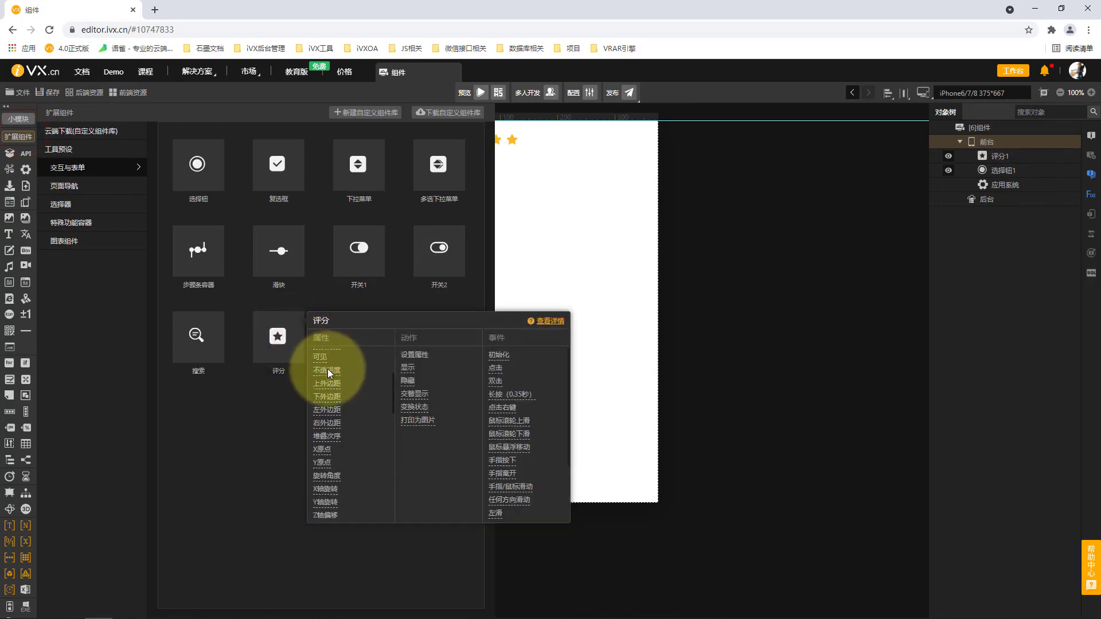
pyautogui.scroll(-3, 352, 477)
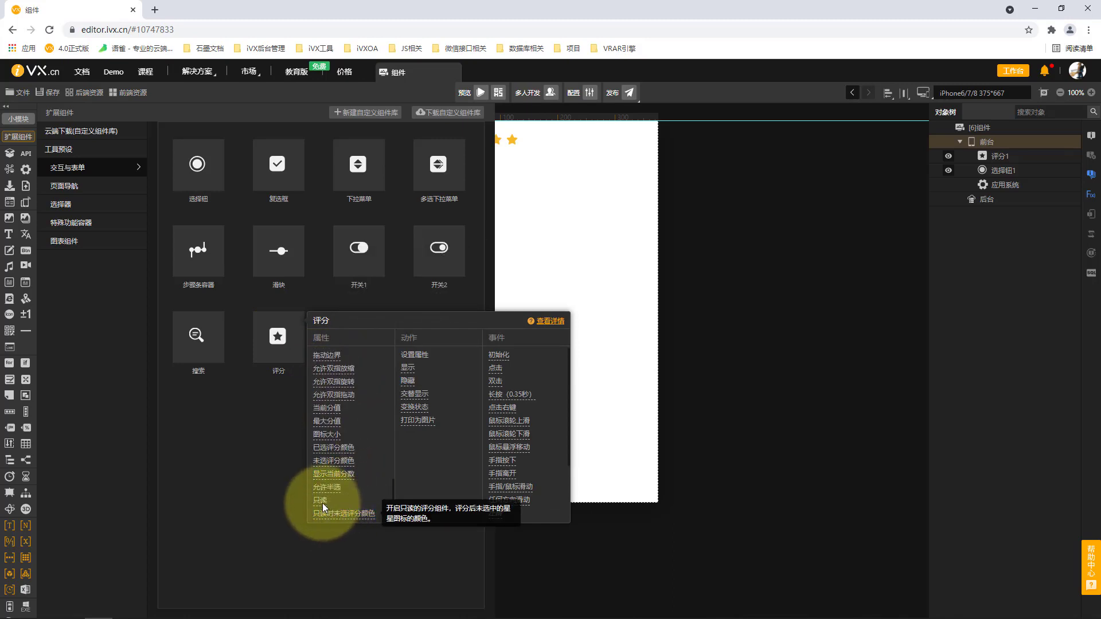
pyautogui.scroll(2, 352, 480)
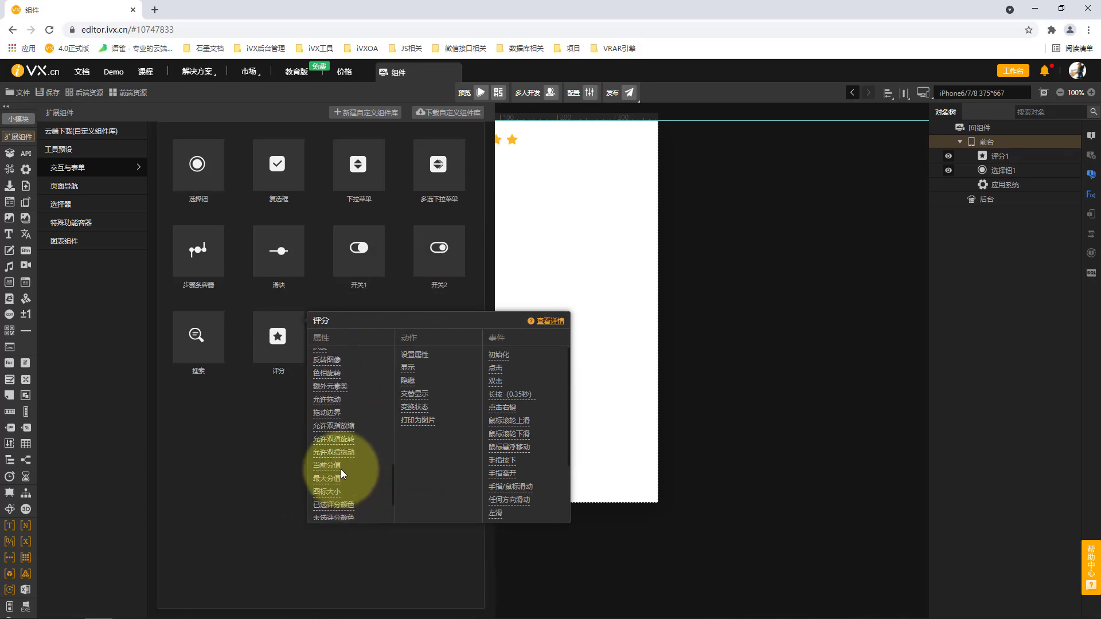
pyautogui.scroll(5, 332, 487)
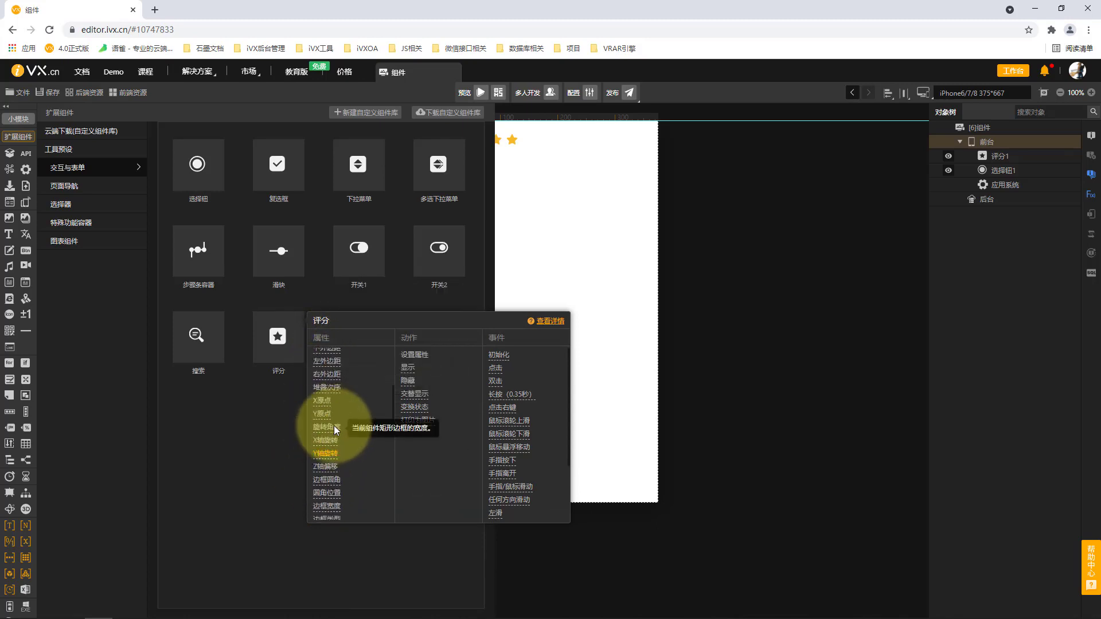
# Add a 手机月份选择器 from the 选择器 components to 前台, choose start year 2020 in it and confirm
pyautogui.click(99, 185)
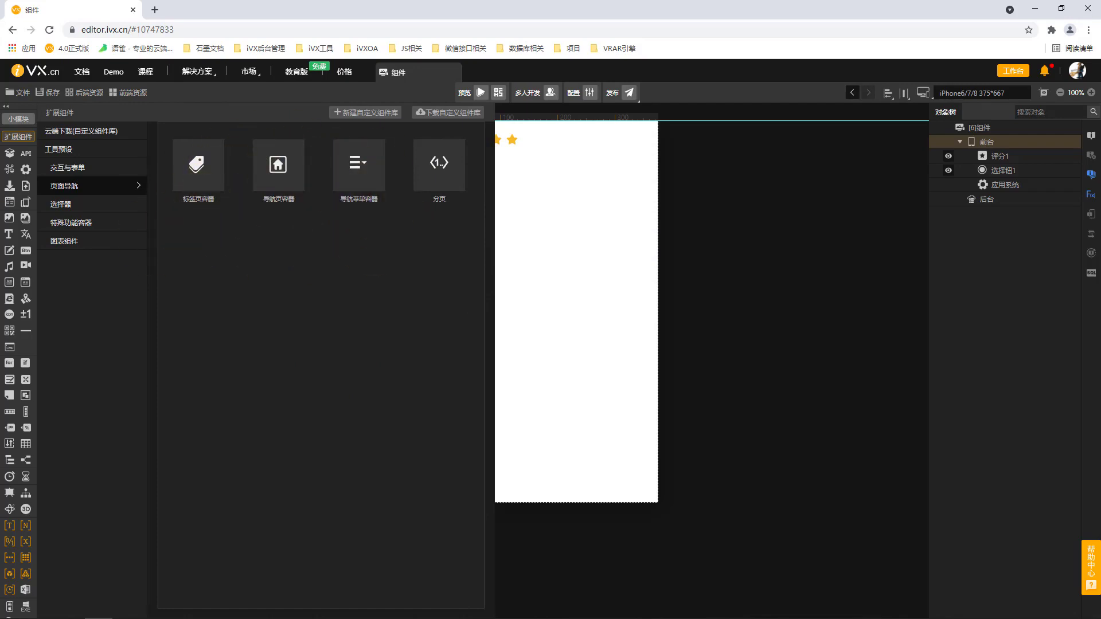
pyautogui.click(100, 201)
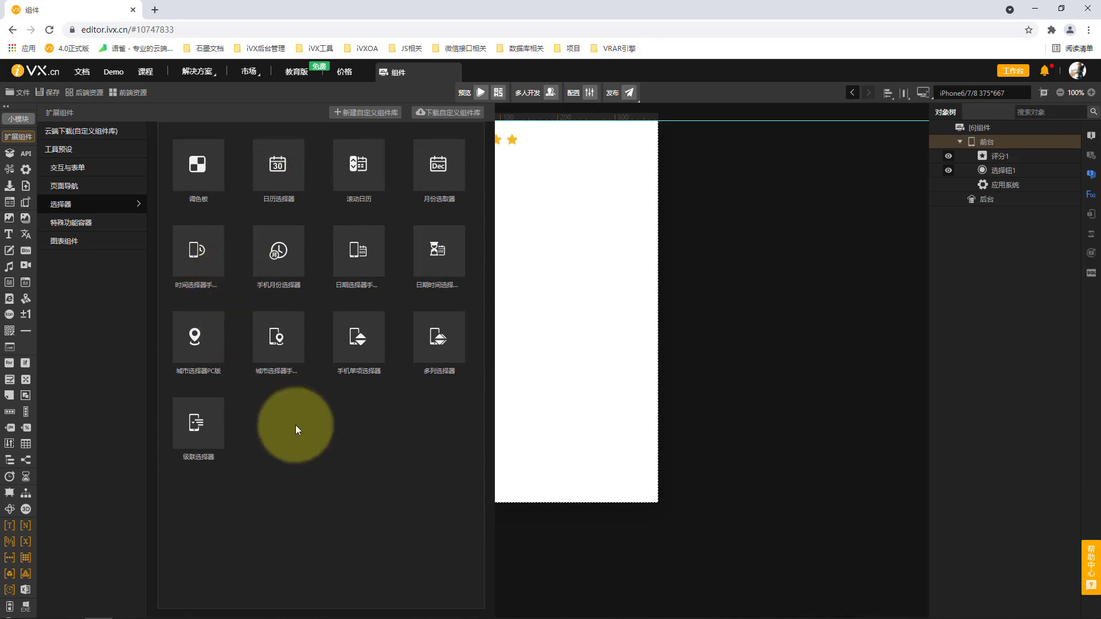
pyautogui.click(293, 263)
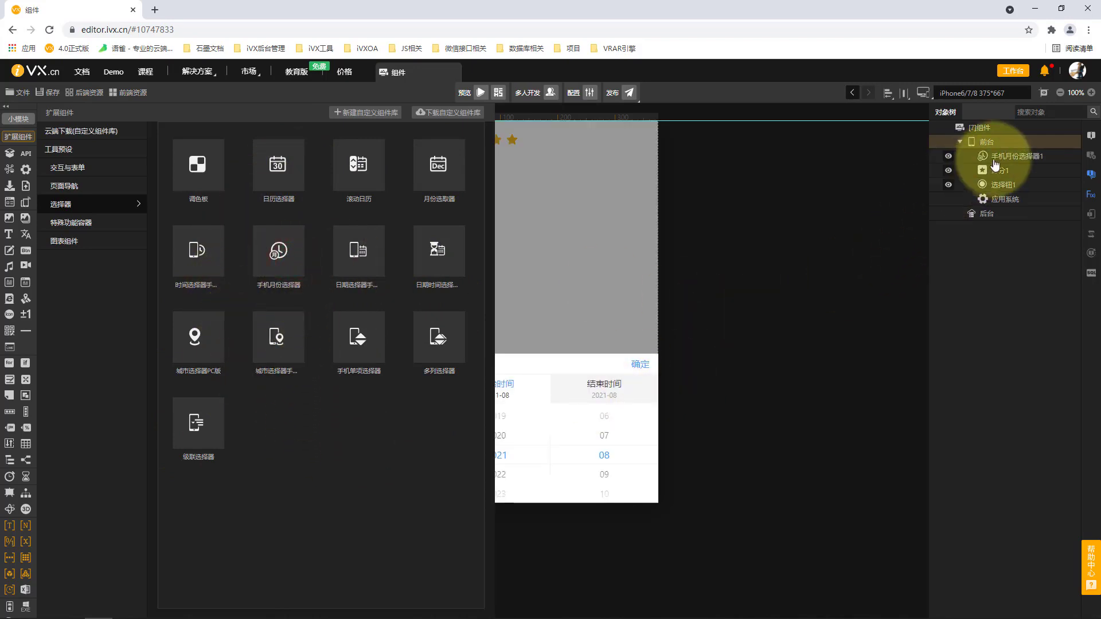
pyautogui.click(1012, 156)
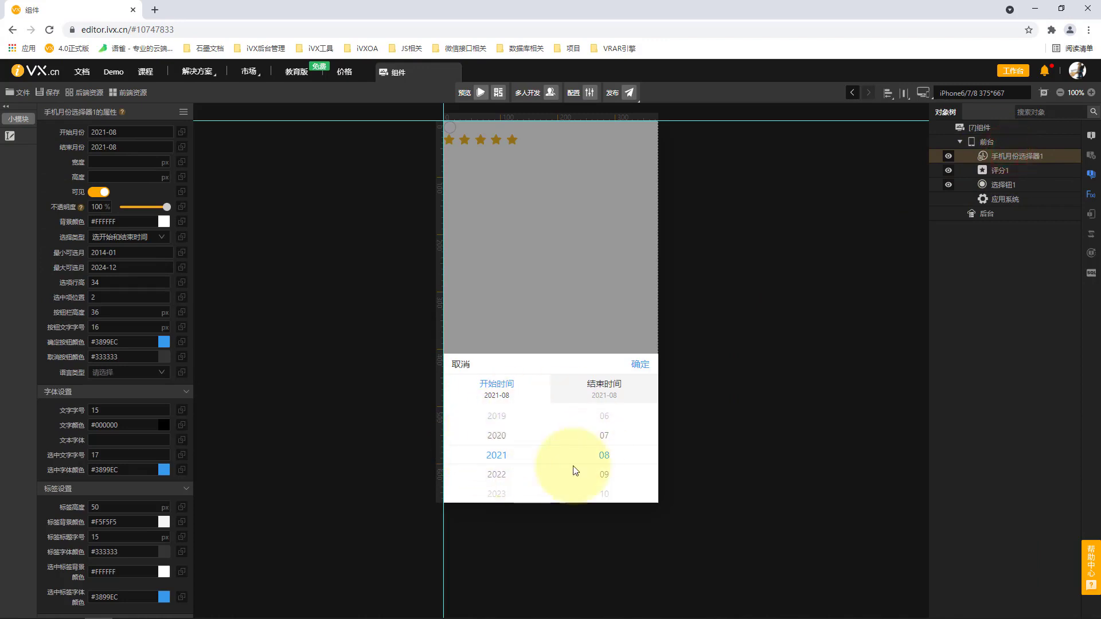
pyautogui.click(497, 441)
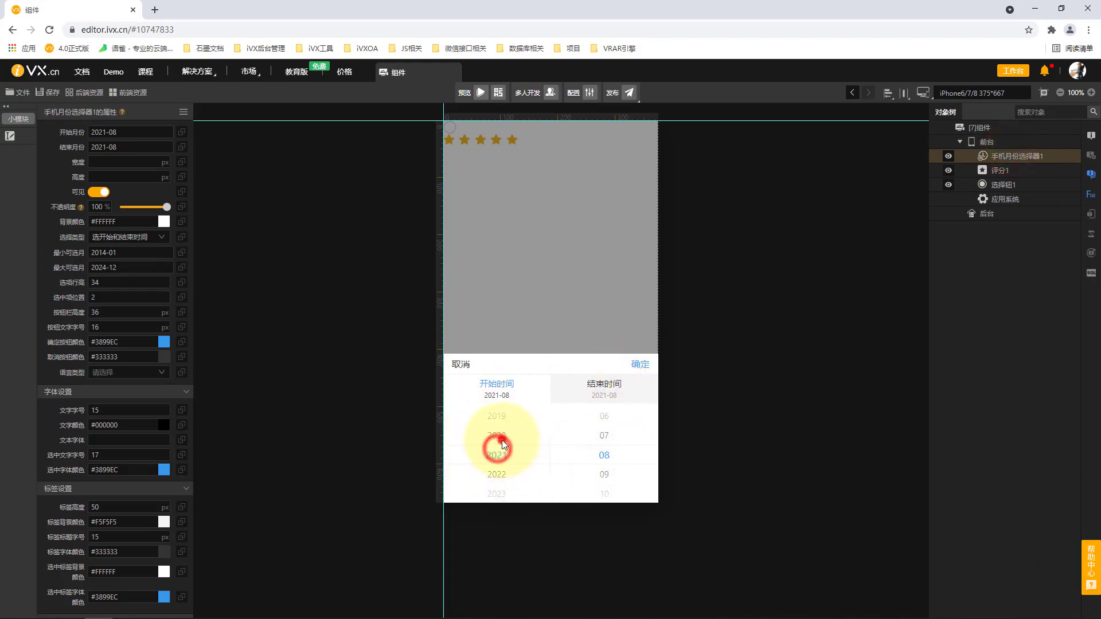
pyautogui.click(651, 373)
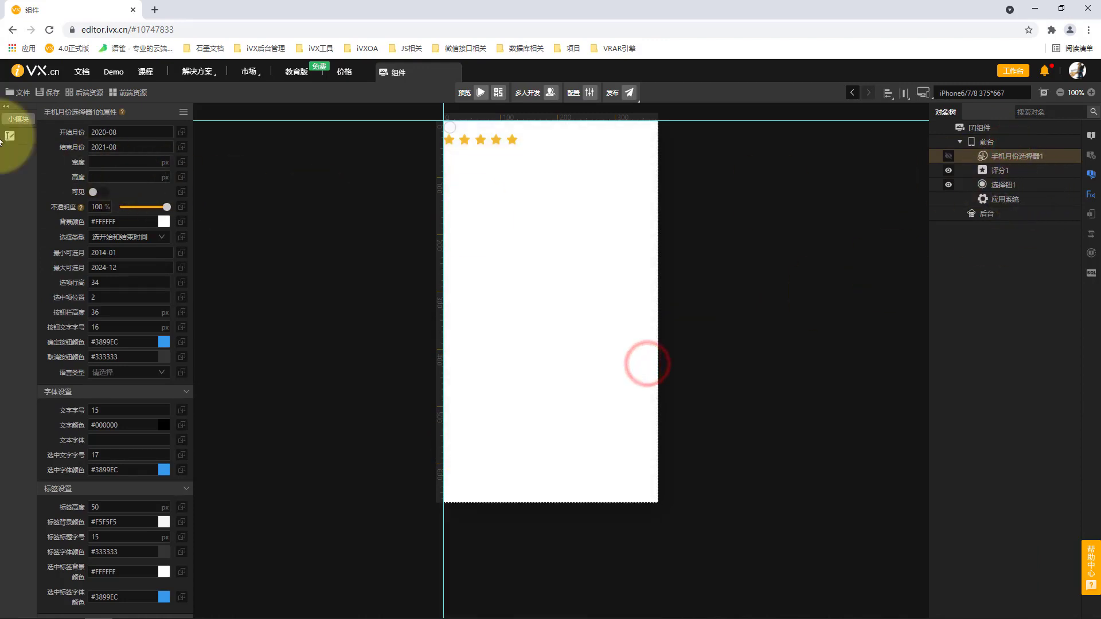
# Browse the components in the 特殊功能容器, 图表组件 and 选择器 extension categories, and close the library
pyautogui.click(18, 119)
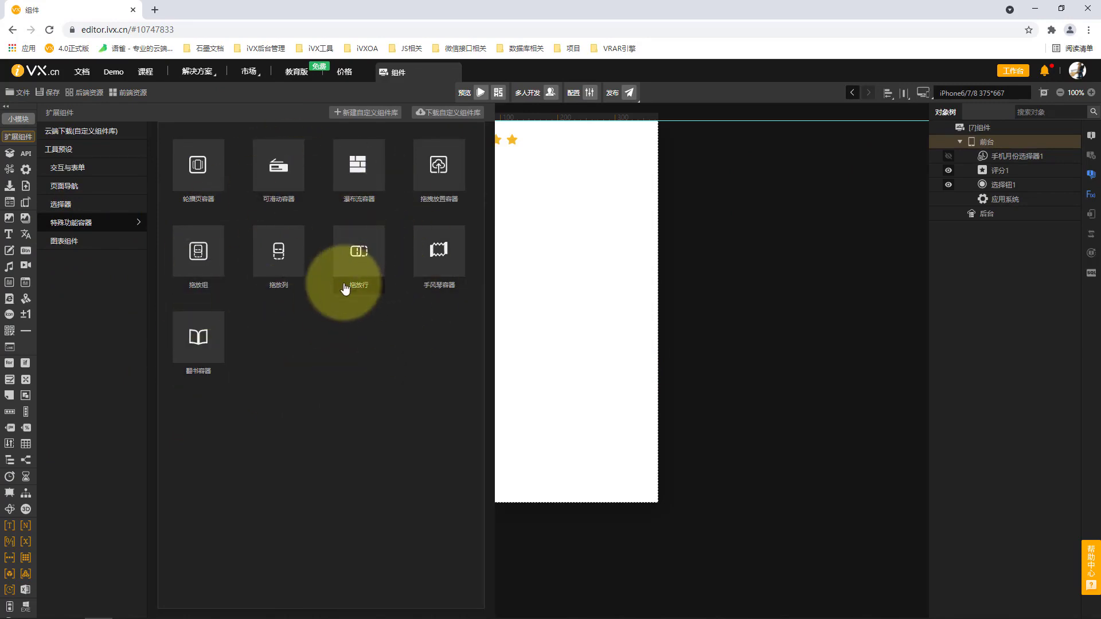
pyautogui.click(115, 241)
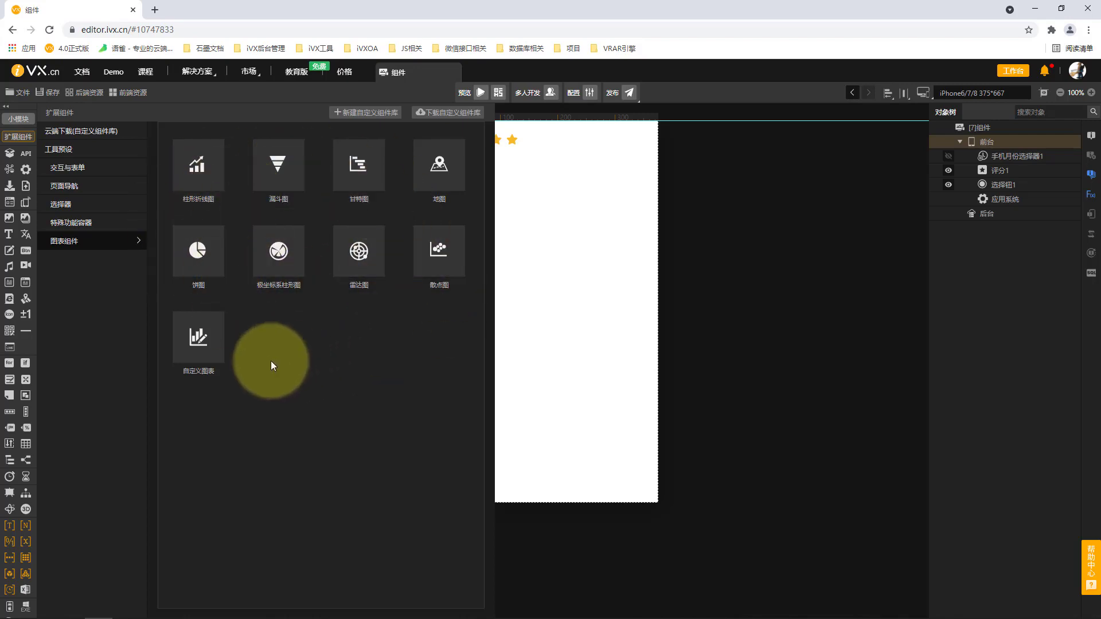
pyautogui.moveTo(202, 370)
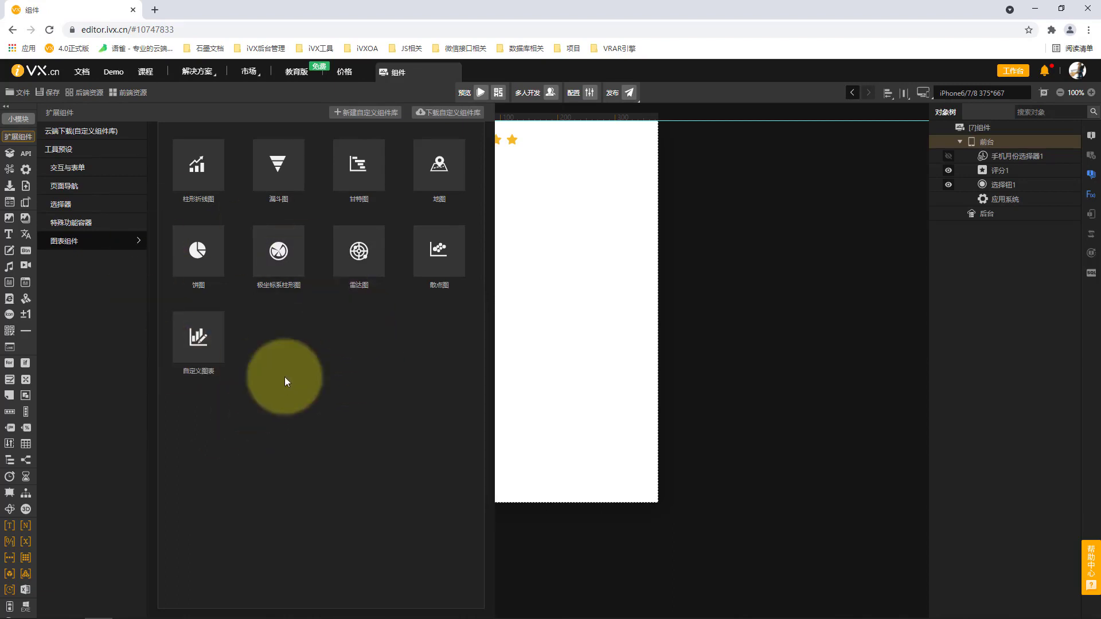
pyautogui.click(118, 222)
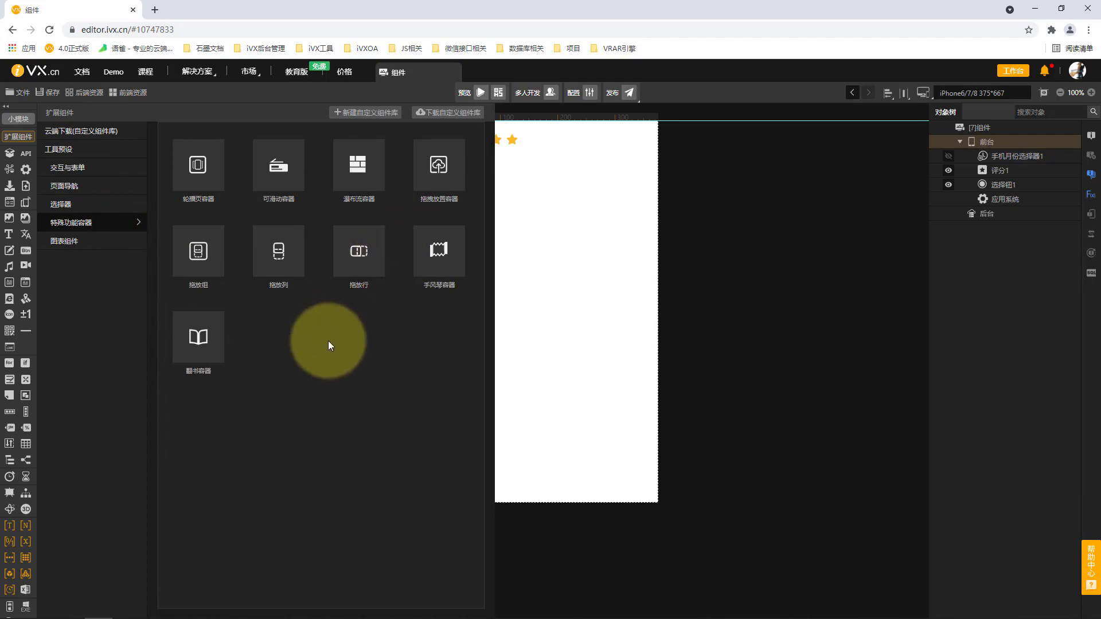
pyautogui.click(103, 204)
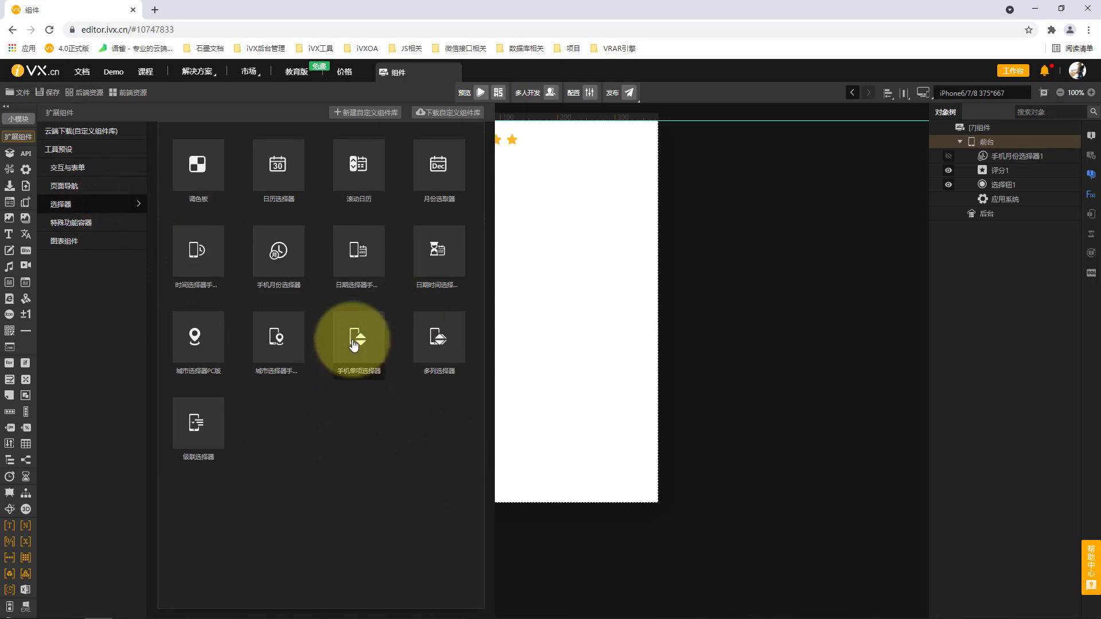
pyautogui.moveTo(354, 344)
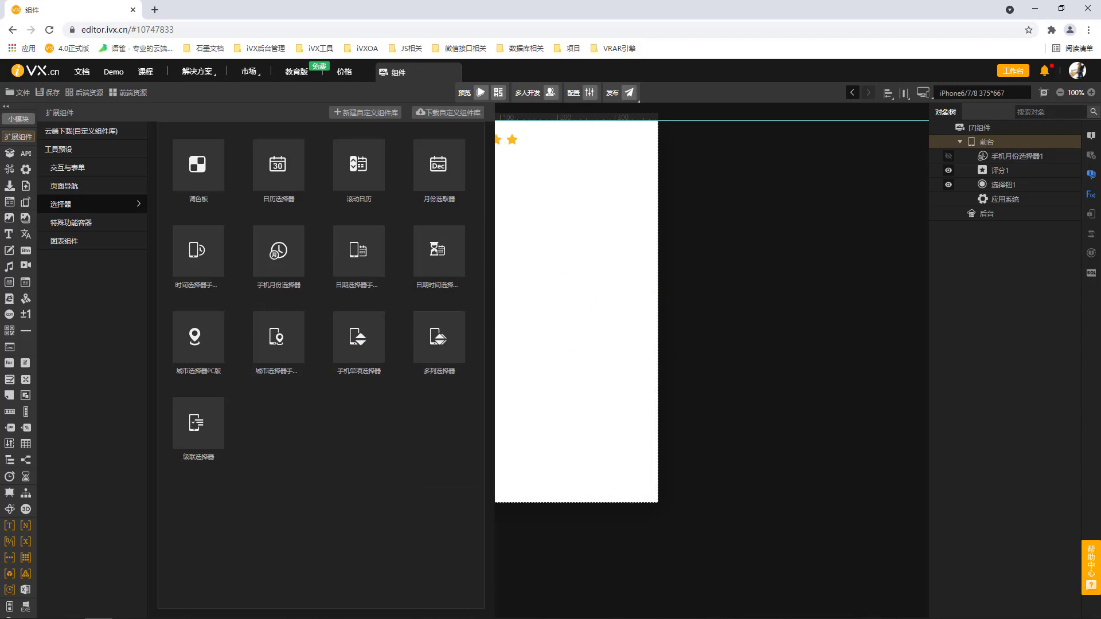
pyautogui.click(829, 164)
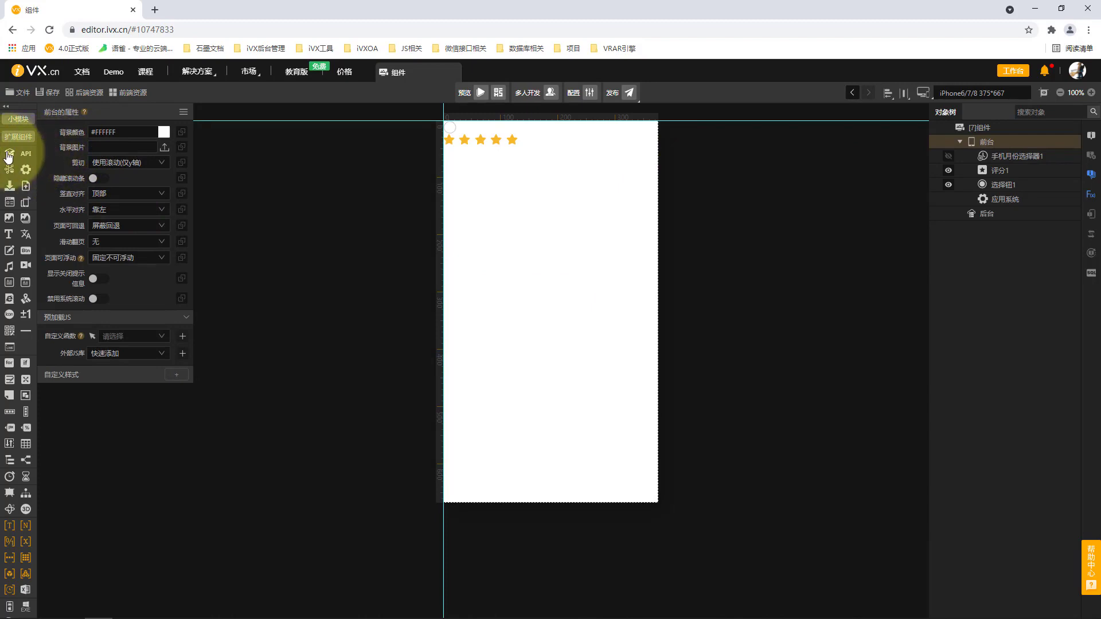
# Add a 对象容器 to 前台 and move the 评分 component into it in the object tree
pyautogui.moveTo(8, 156); pyautogui.dragTo(1032, 153)
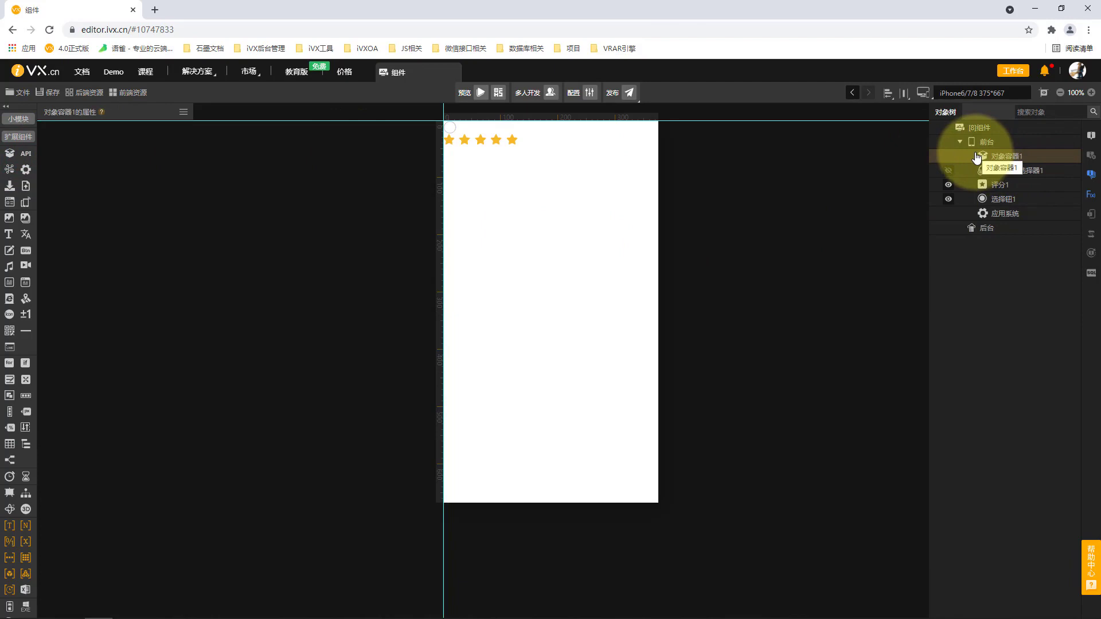
pyautogui.click(1007, 186)
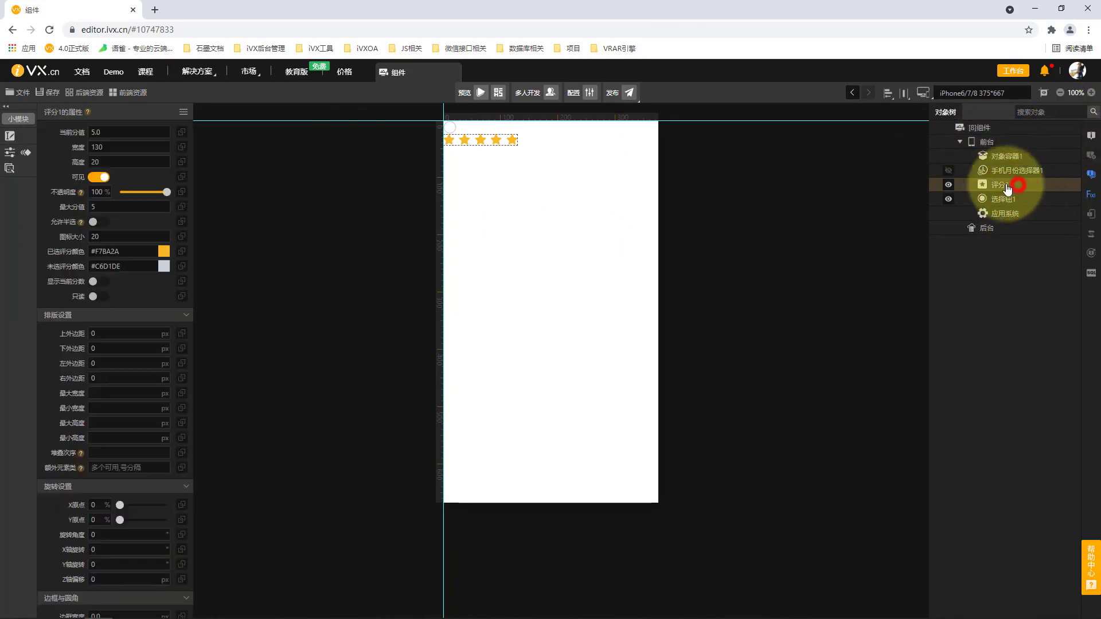
pyautogui.moveTo(1006, 187); pyautogui.dragTo(1009, 156)
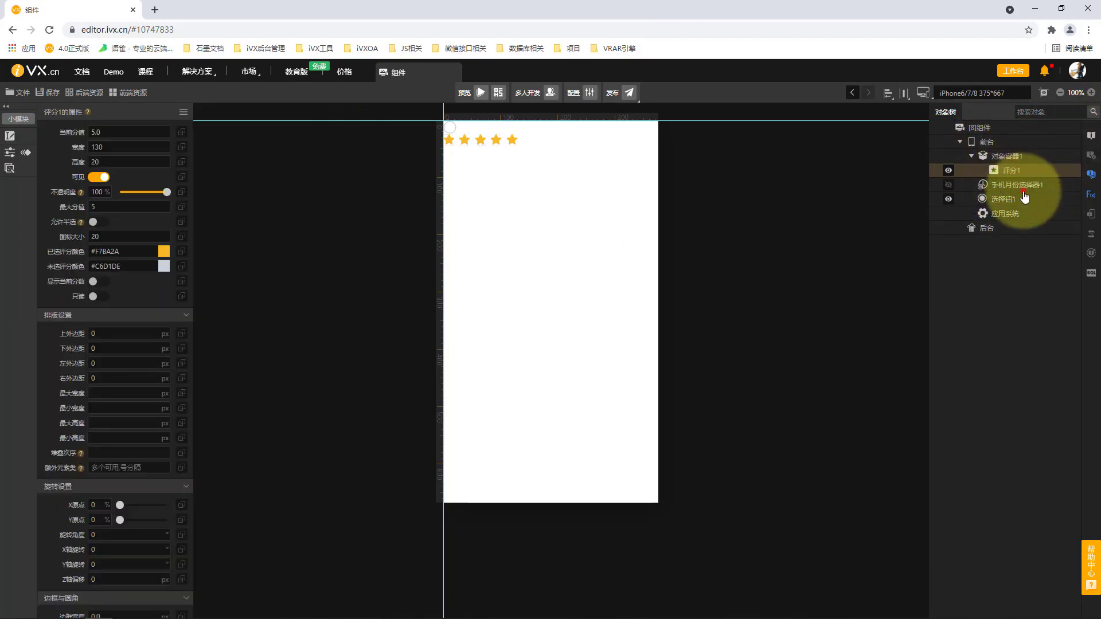
# Move the 手机月份选择器 into 对象容器1 in the object tree
pyautogui.moveTo(1023, 193); pyautogui.dragTo(1018, 157)
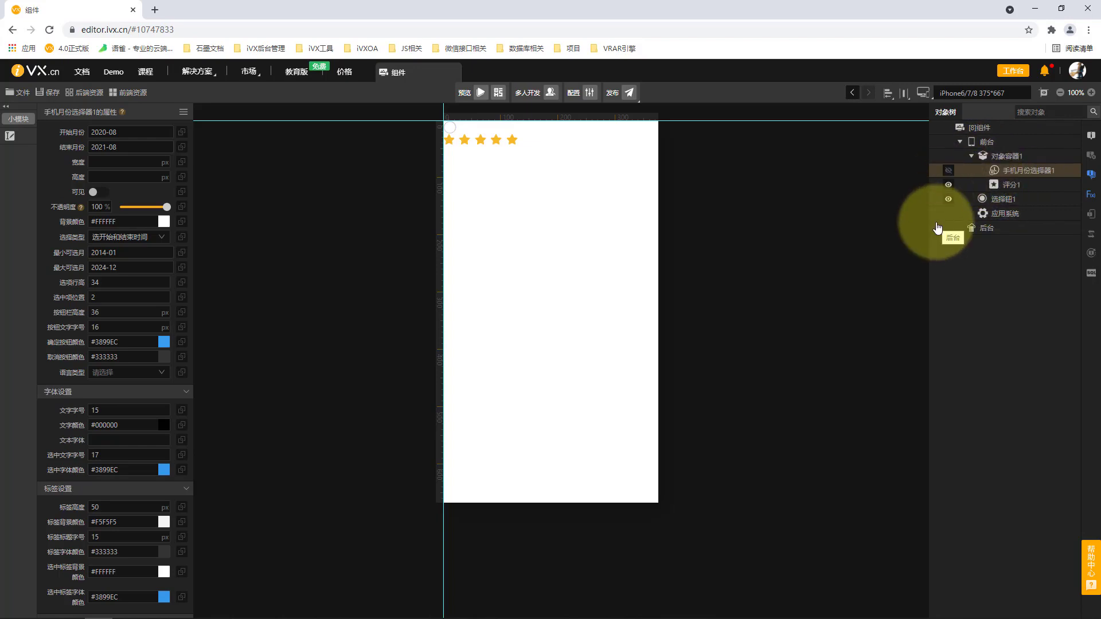
# Add an API component and a 企业连接 component to 前台
pyautogui.click(986, 142)
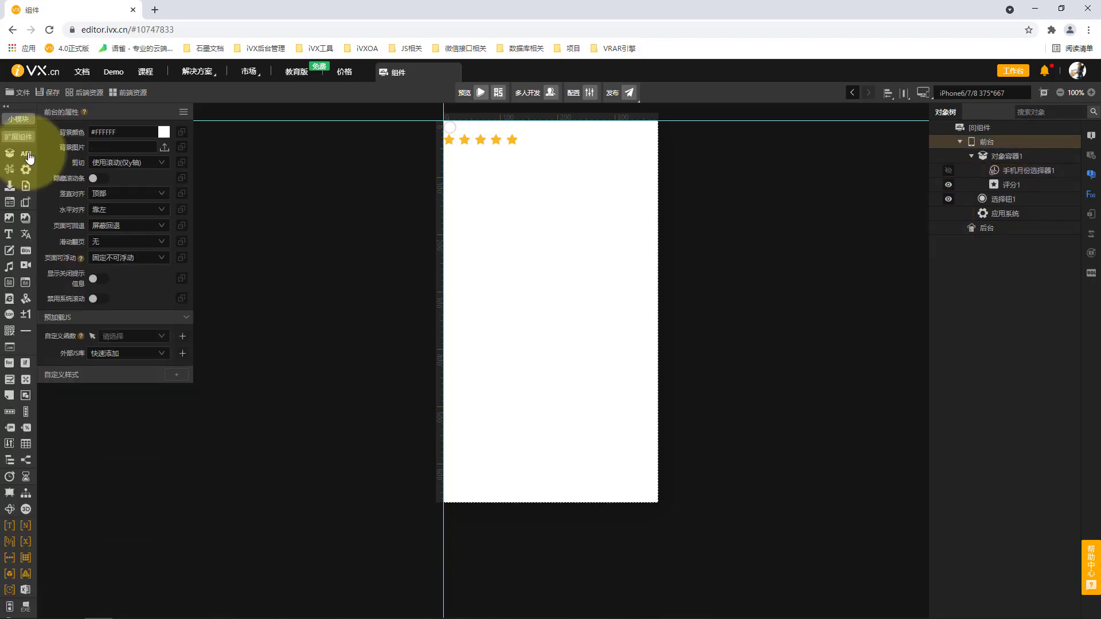
pyautogui.click(28, 155)
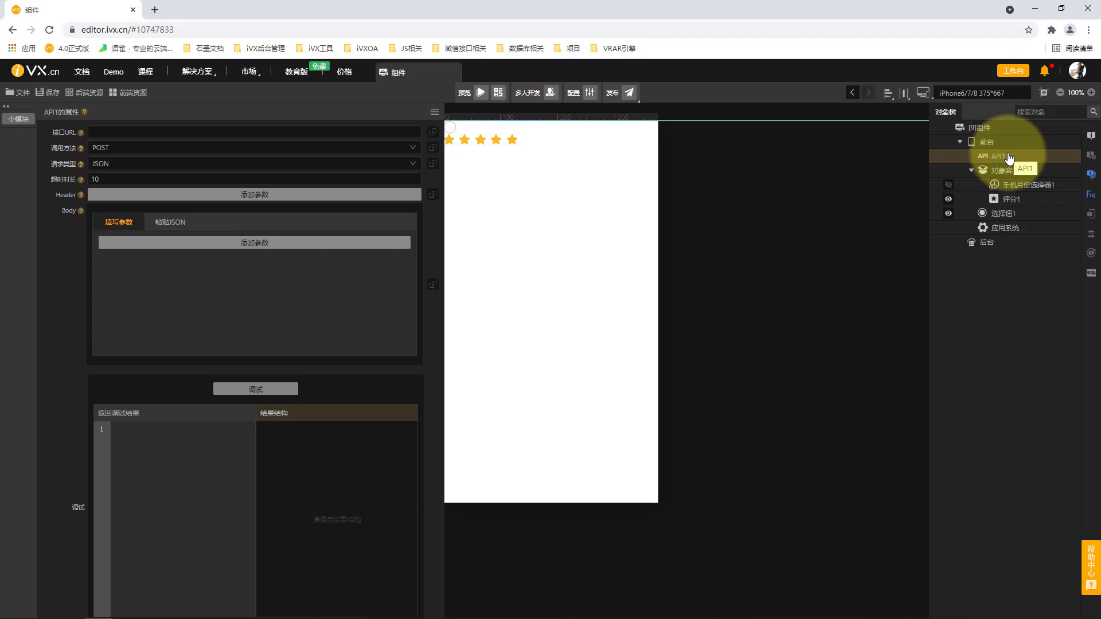
pyautogui.click(991, 143)
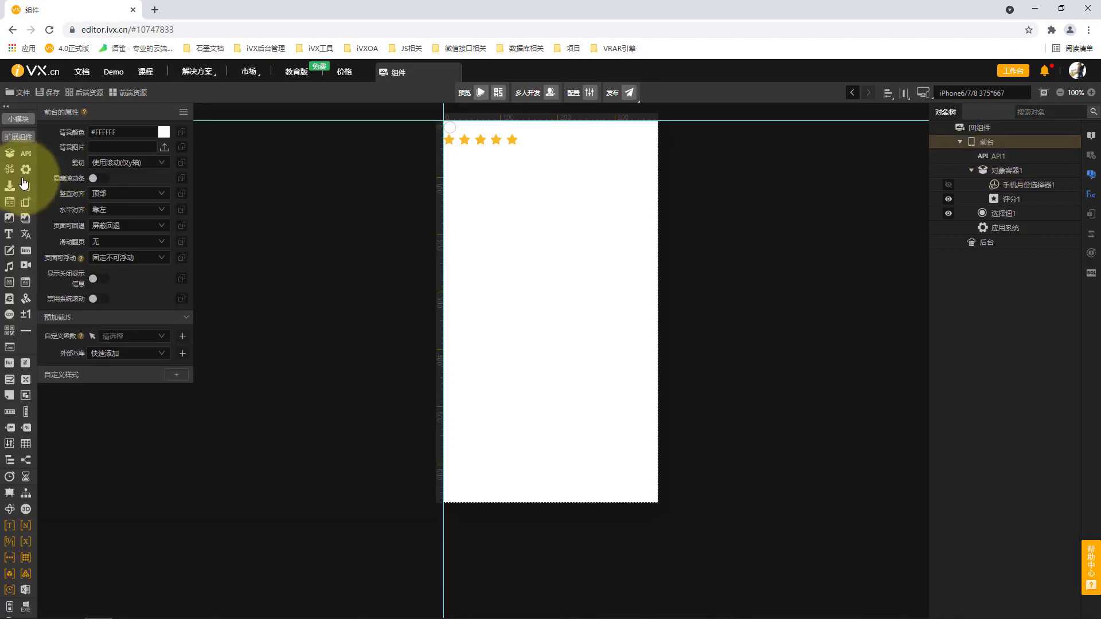
pyautogui.click(9, 169)
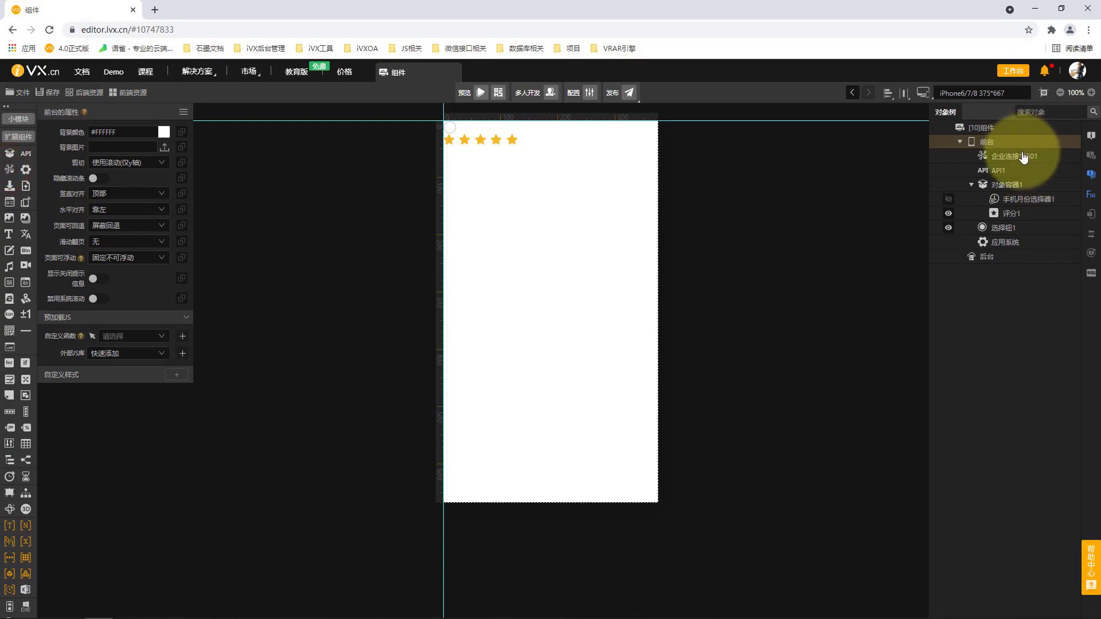
pyautogui.click(975, 100)
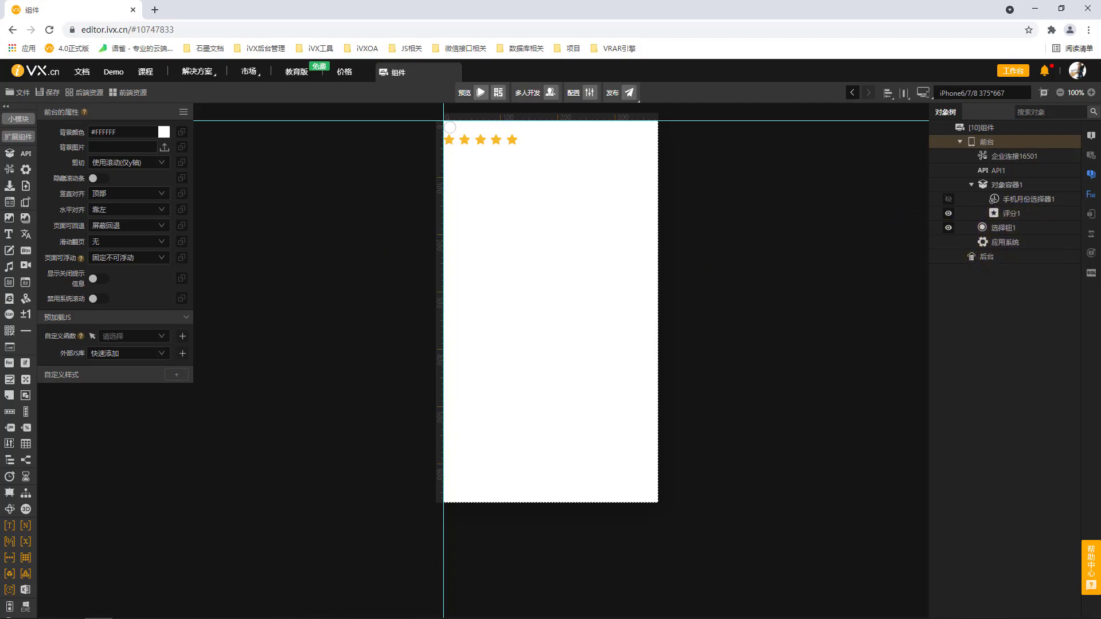
# Add a 本地缓存 component to 前台 and show its properties
pyautogui.click(11, 186)
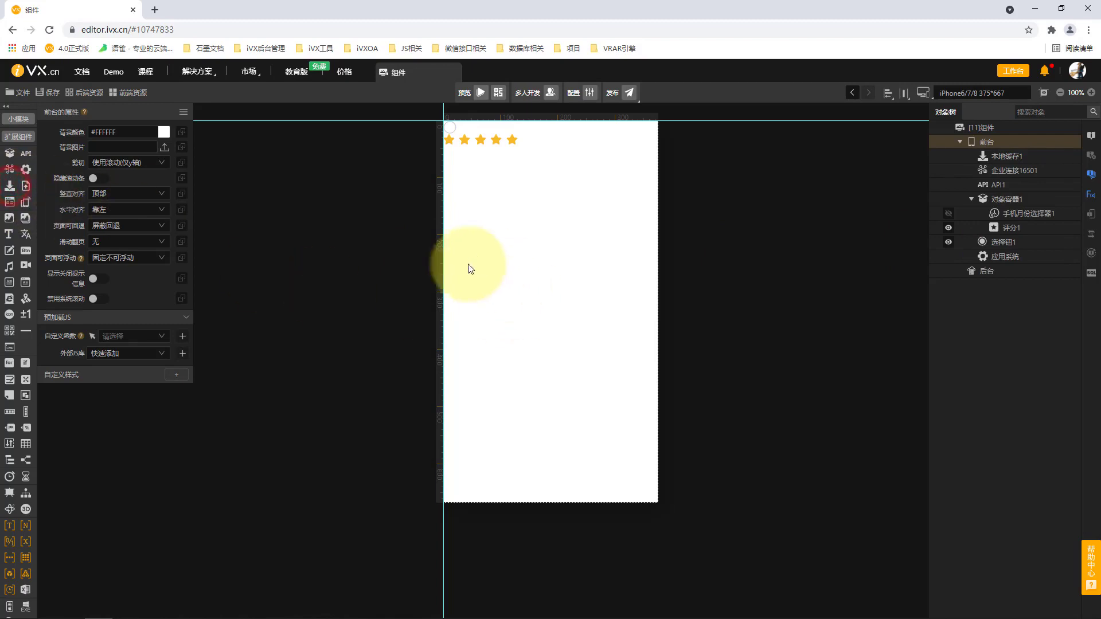
pyautogui.click(1010, 158)
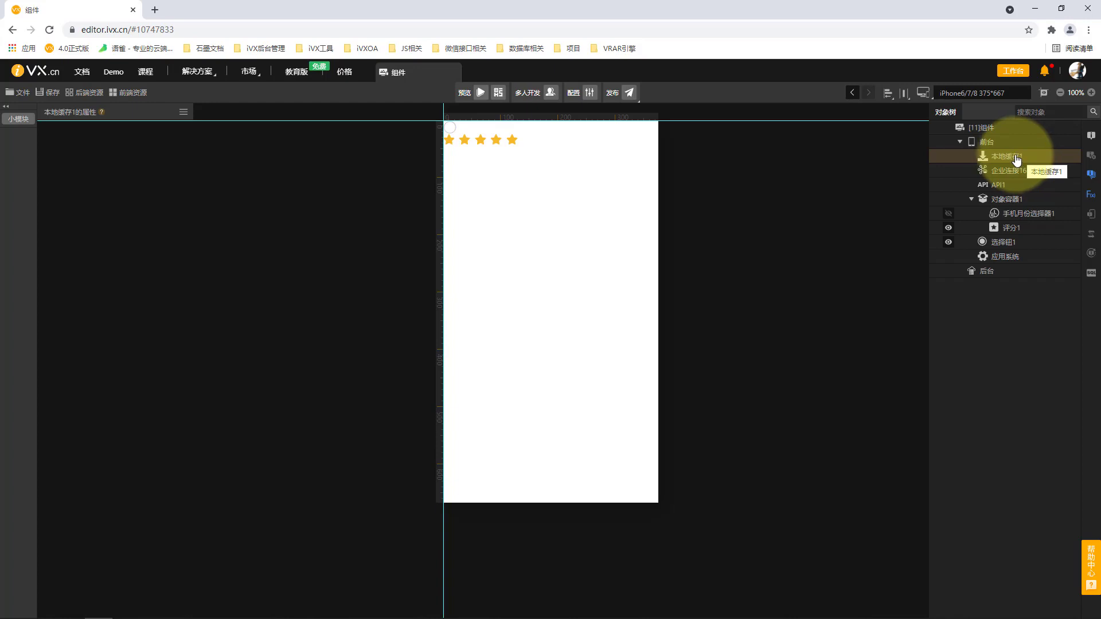
pyautogui.click(1001, 142)
pyautogui.click(1012, 160)
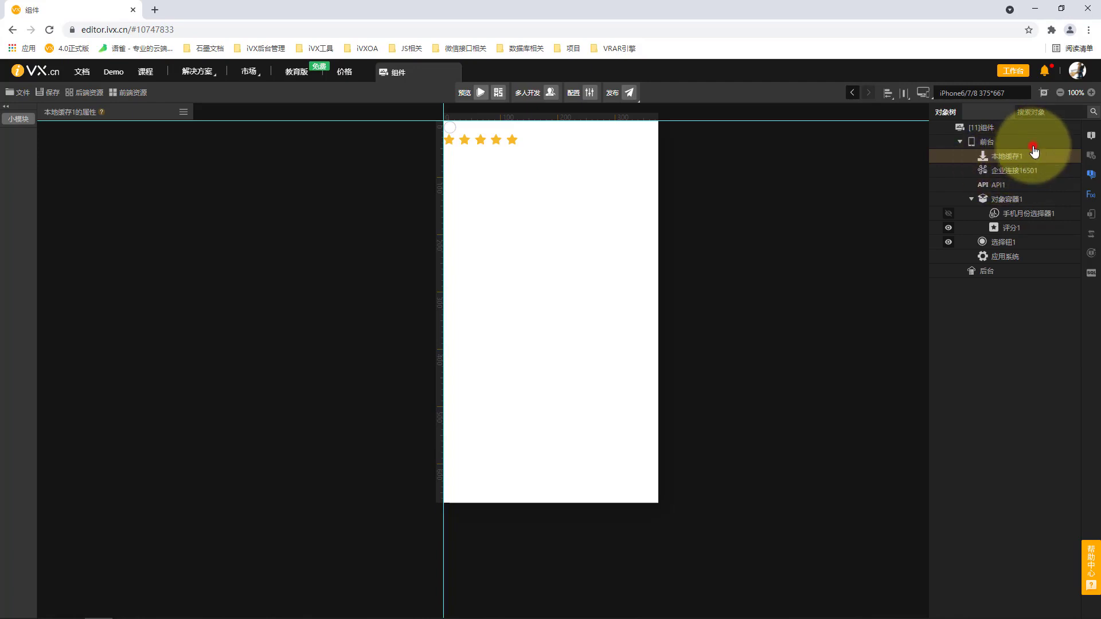
# Add a 文件接口 component to 前台 and check its properties
pyautogui.click(1029, 143)
pyautogui.click(25, 186)
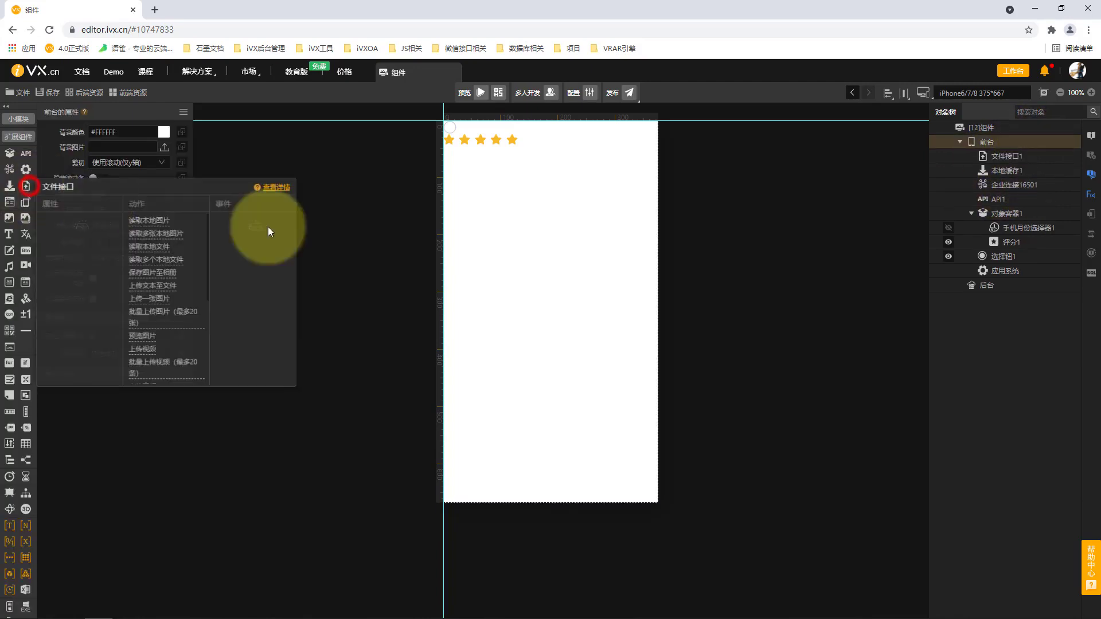
pyautogui.click(1007, 156)
pyautogui.click(1008, 146)
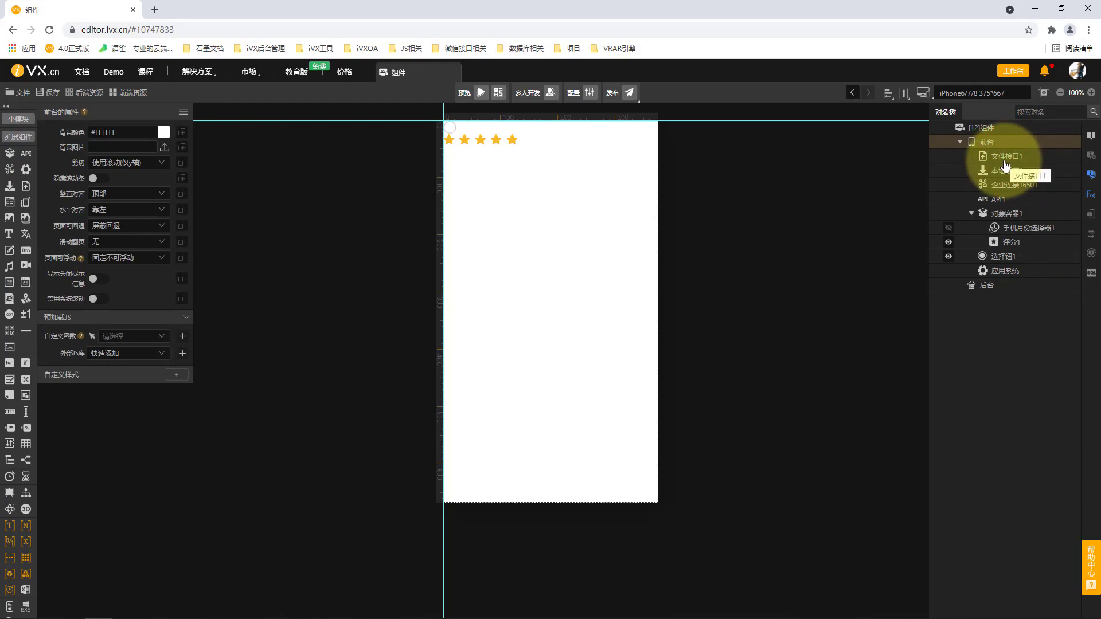
# Add a 系统界面 component and a 设备接口 component to 前台
pyautogui.click(10, 201)
pyautogui.click(1032, 155)
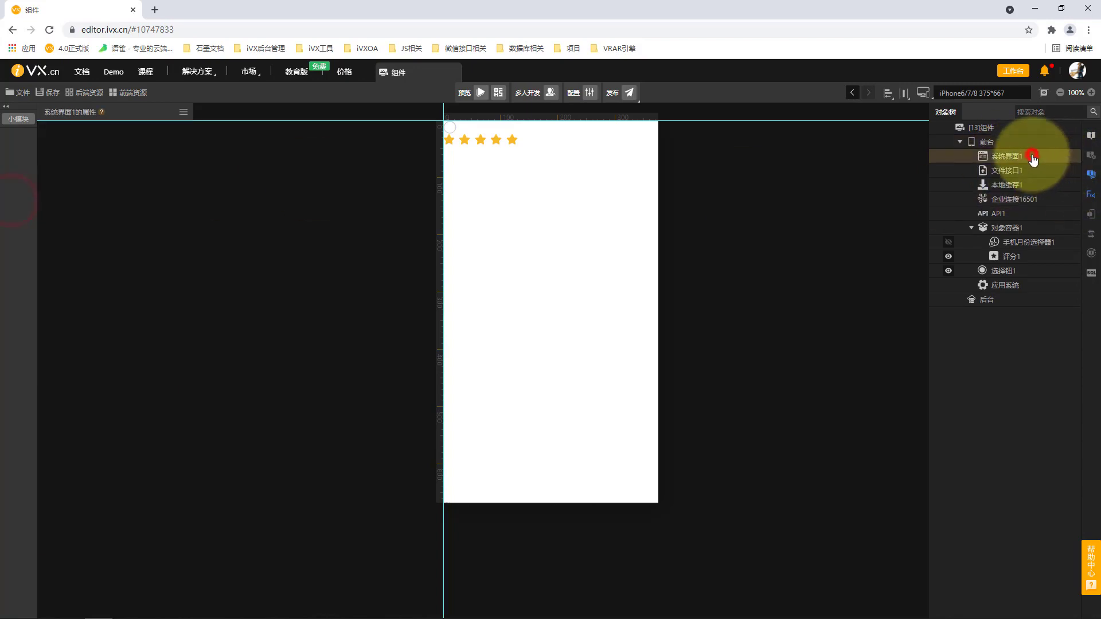
pyautogui.click(1031, 144)
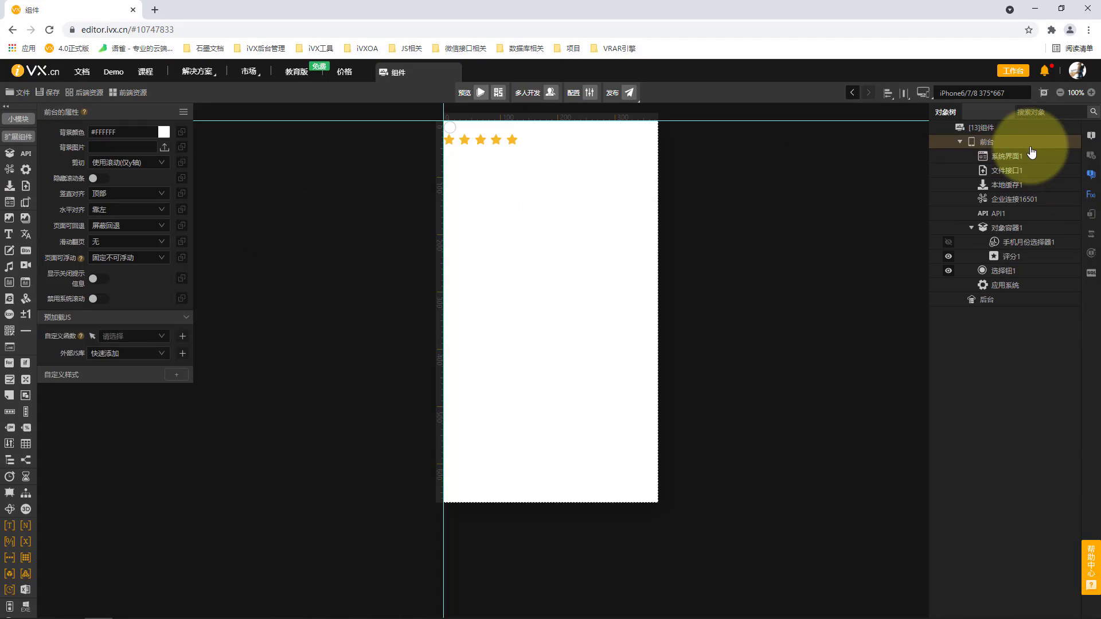
pyautogui.click(1032, 154)
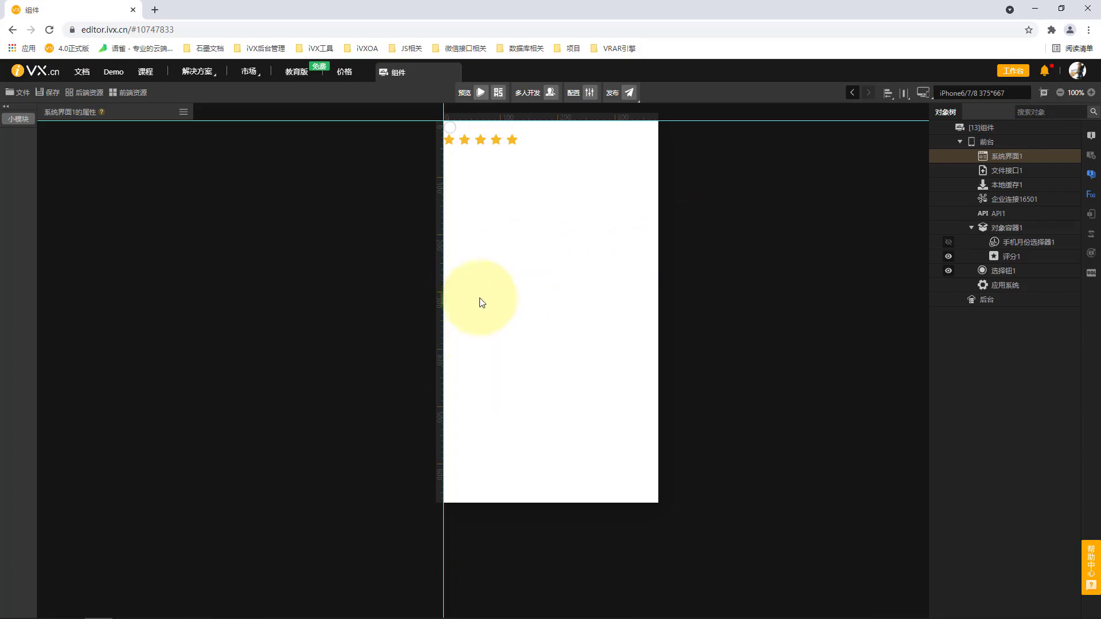
pyautogui.click(573, 324)
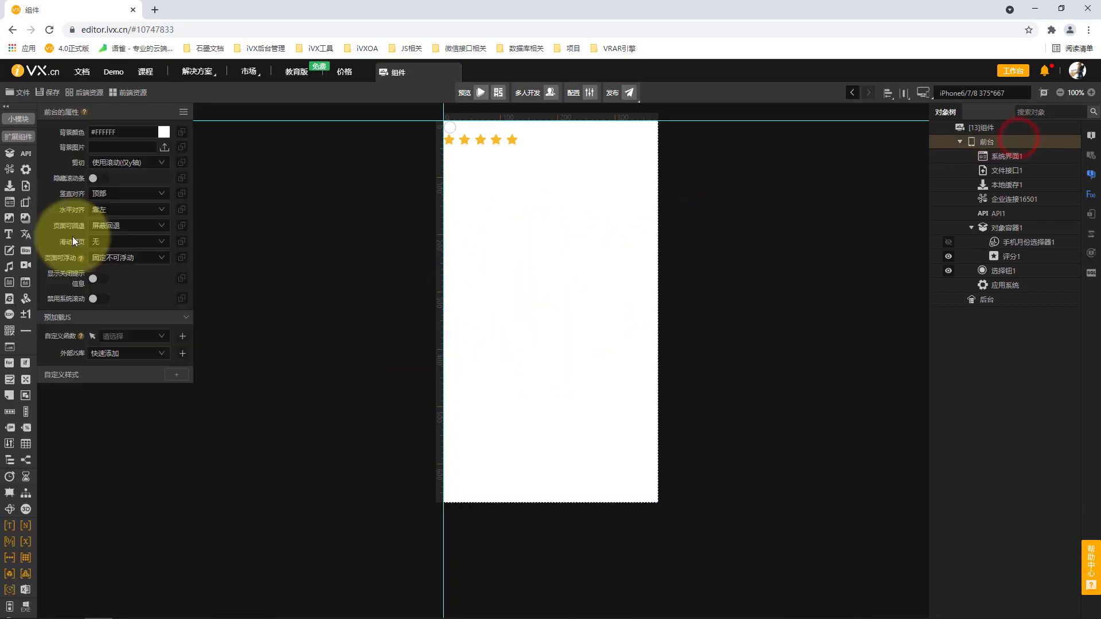
pyautogui.click(26, 203)
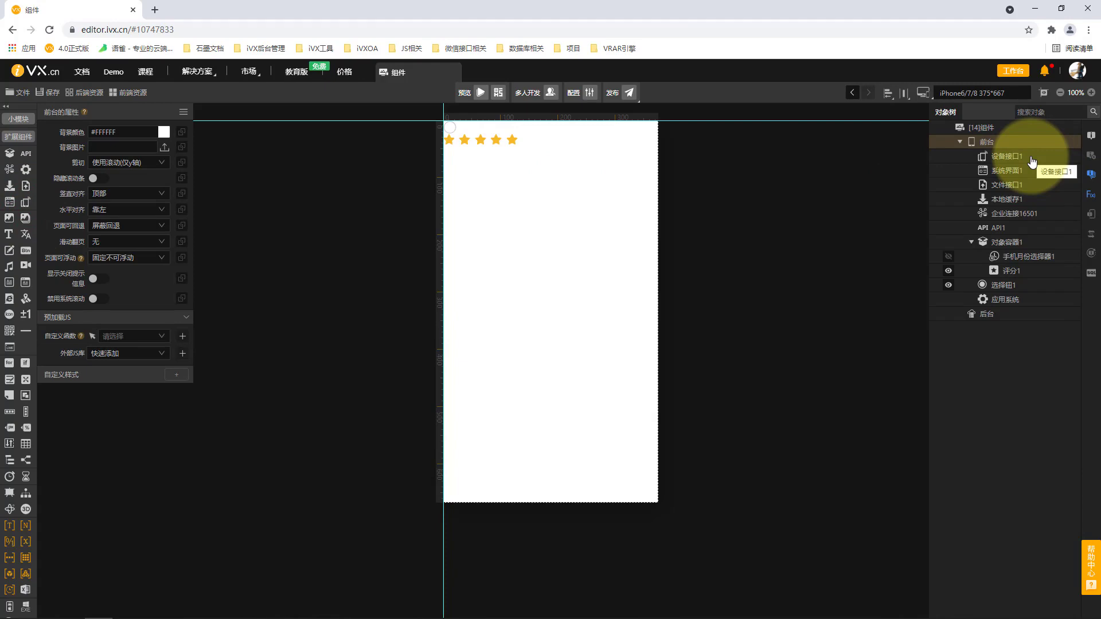
# Review the properties of 文件接口, 系统界面, 设备接口 and 应用系统 in turn
pyautogui.click(1017, 199)
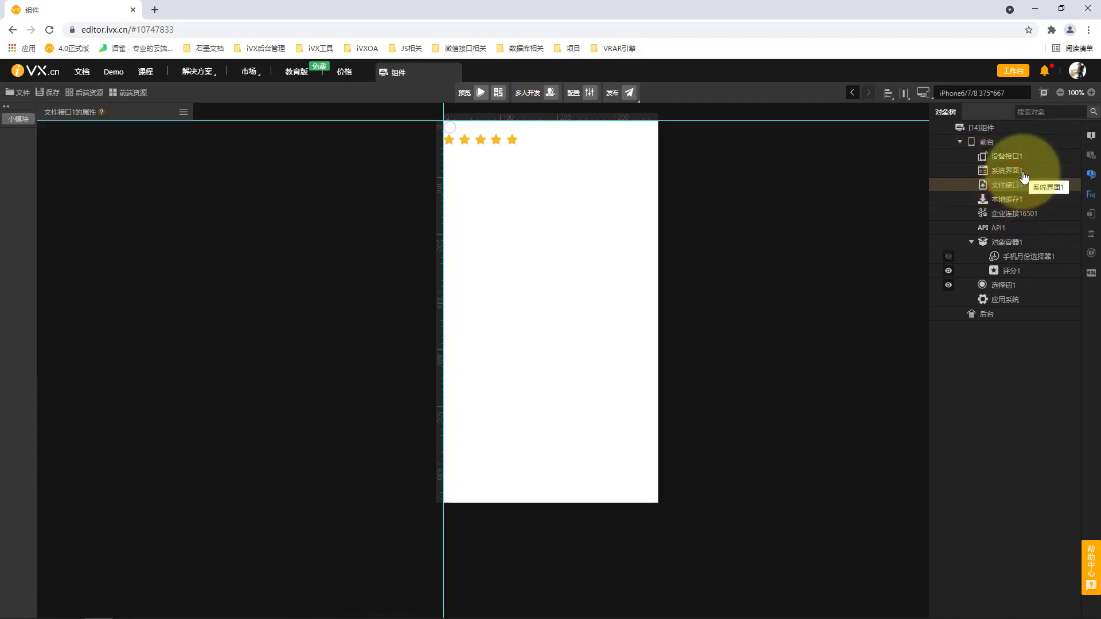
pyautogui.click(1023, 171)
pyautogui.click(1029, 159)
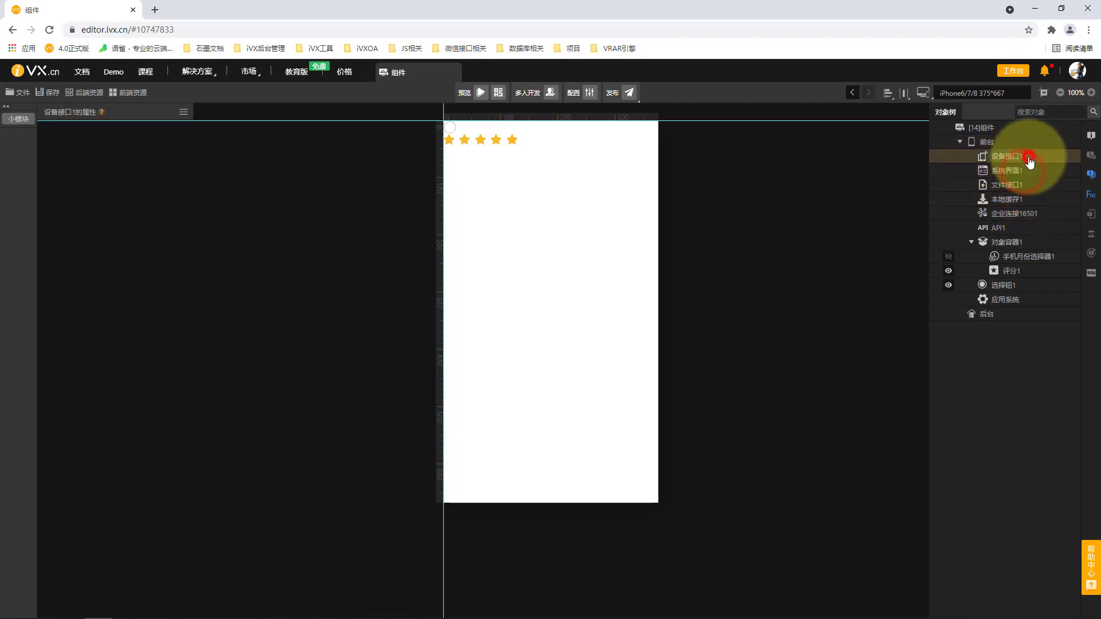
pyautogui.click(1017, 303)
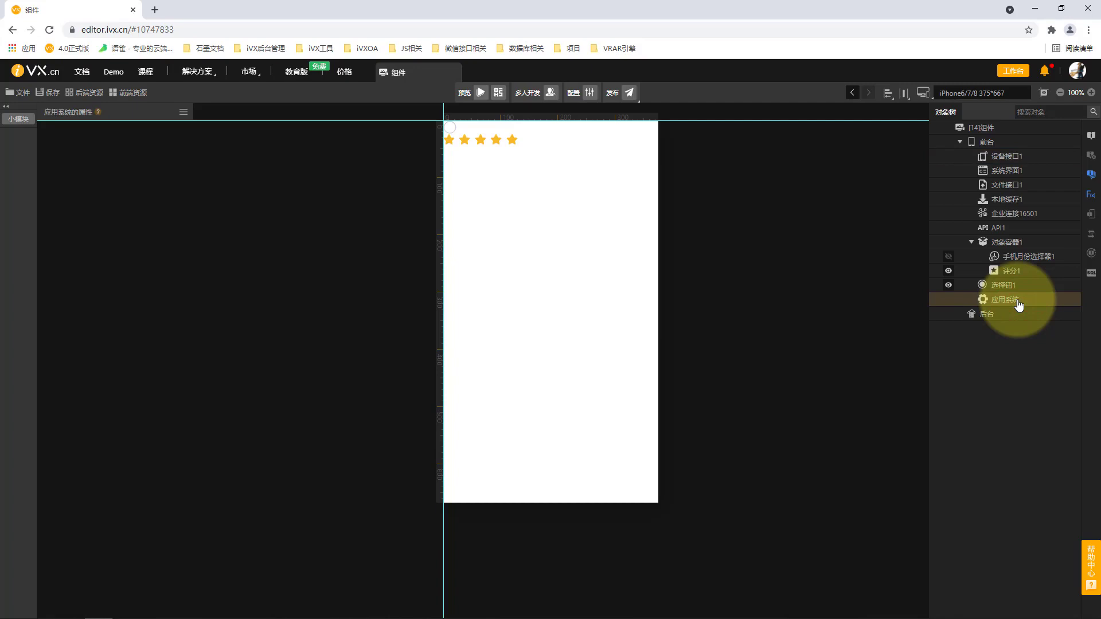
# Add a 地图 component to 前台 and examine the child components it offers
pyautogui.click(997, 142)
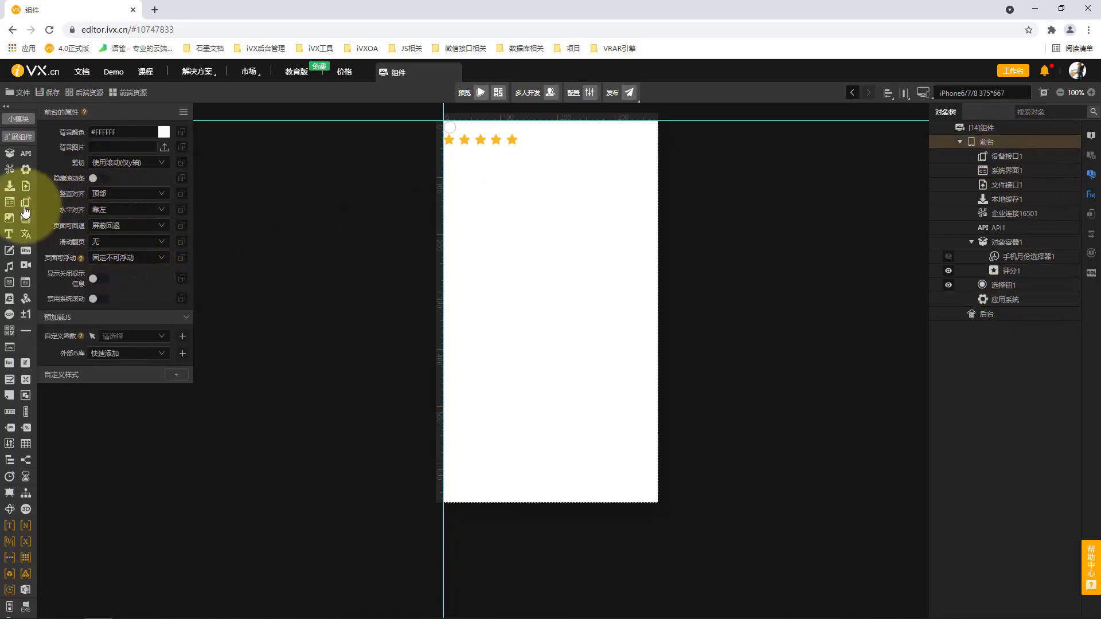
pyautogui.moveTo(10, 225)
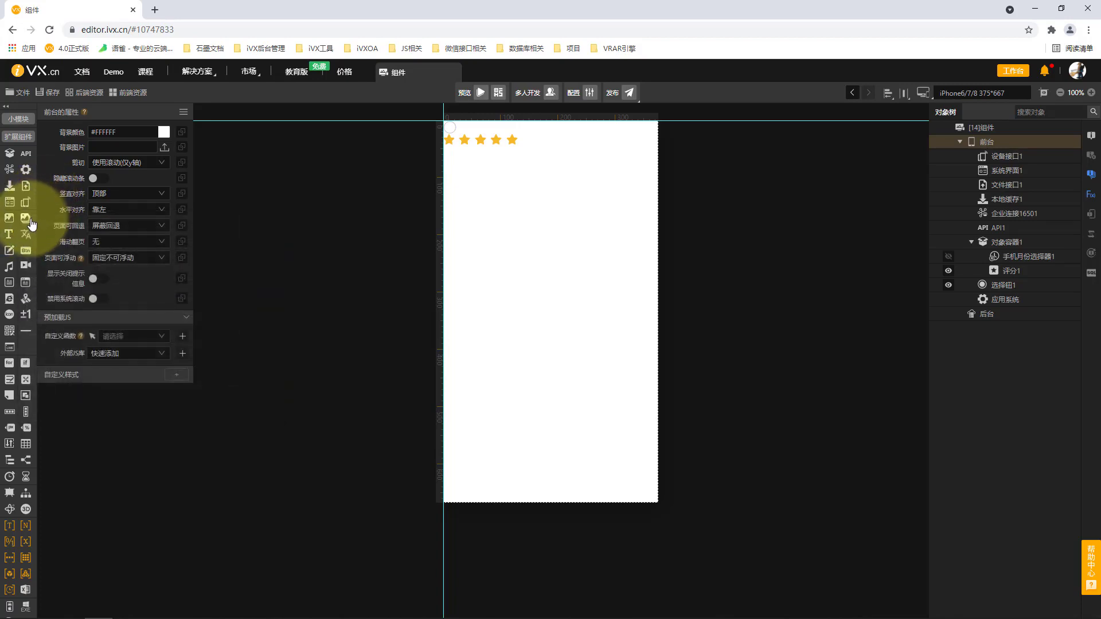
pyautogui.moveTo(28, 224)
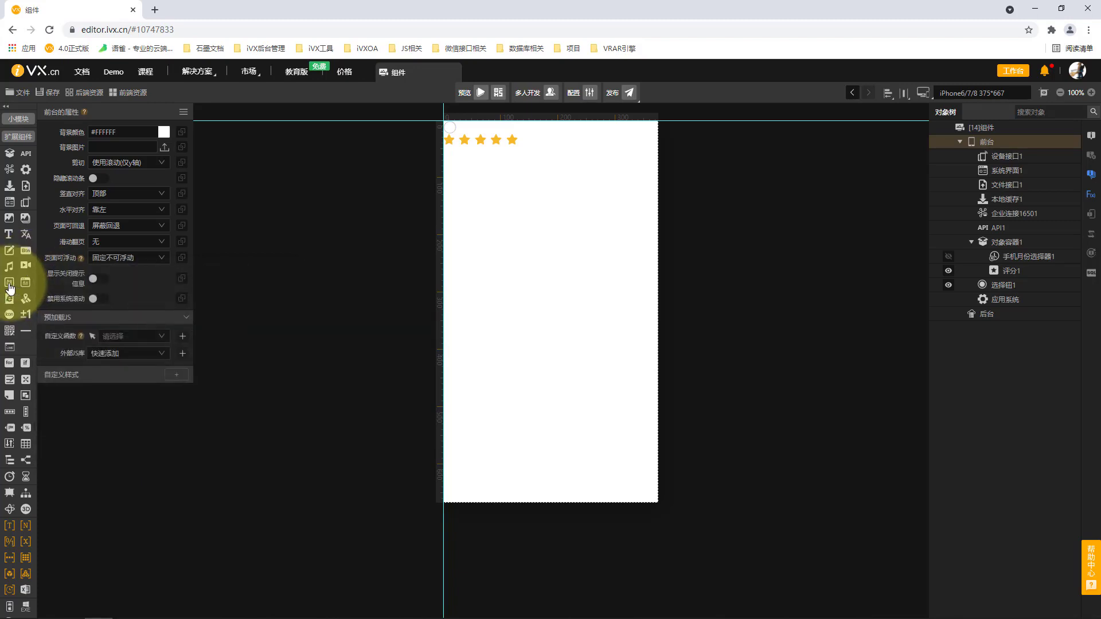
pyautogui.moveTo(9, 289)
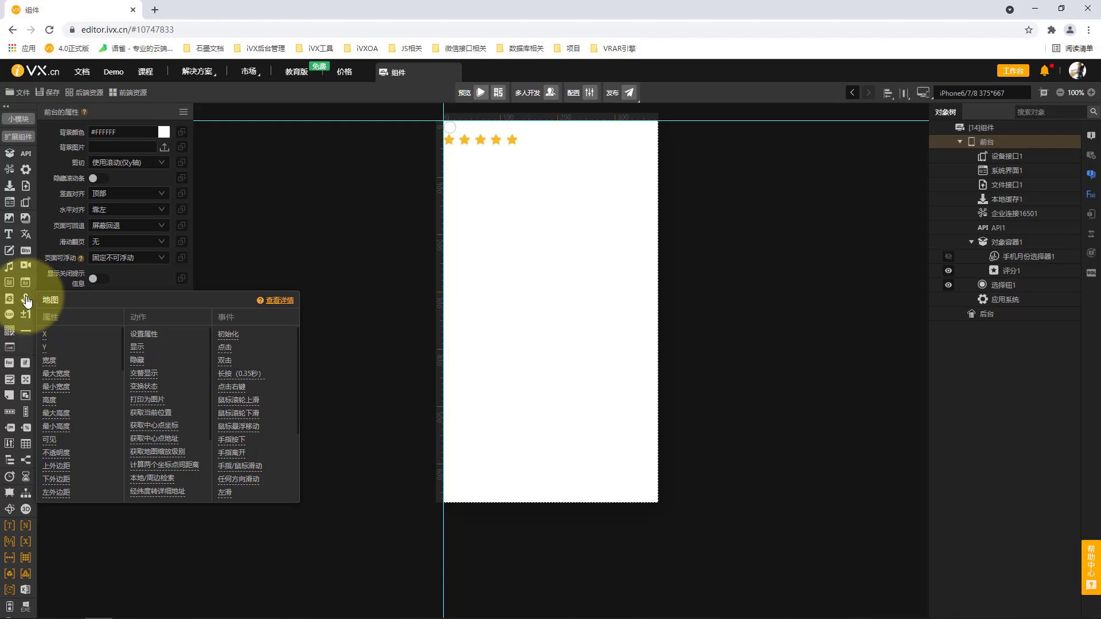
pyautogui.click(26, 299)
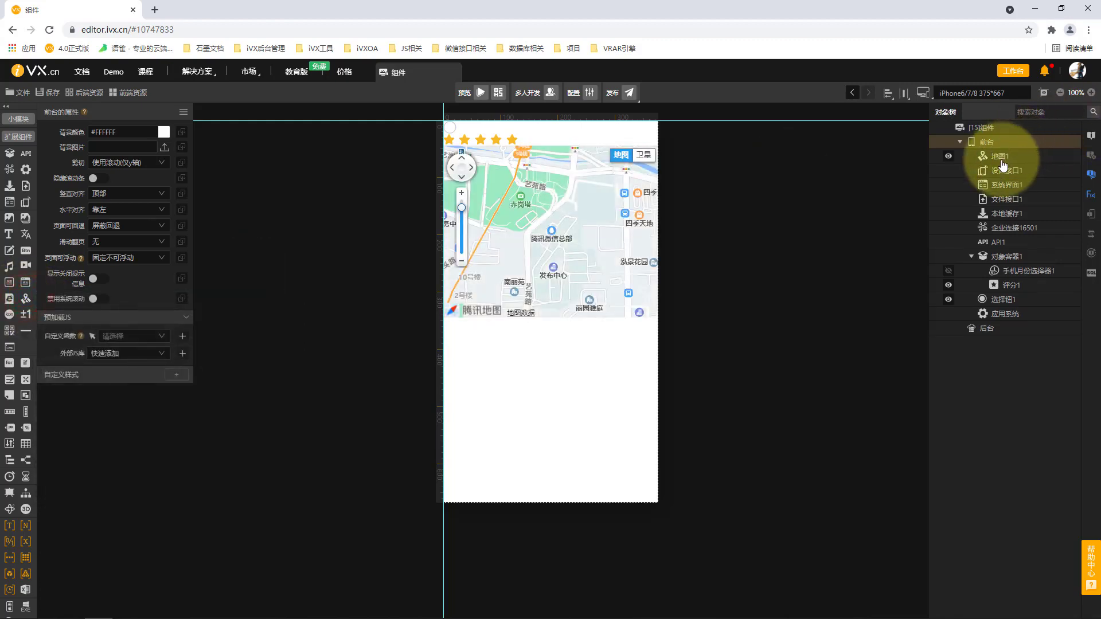
pyautogui.click(1018, 157)
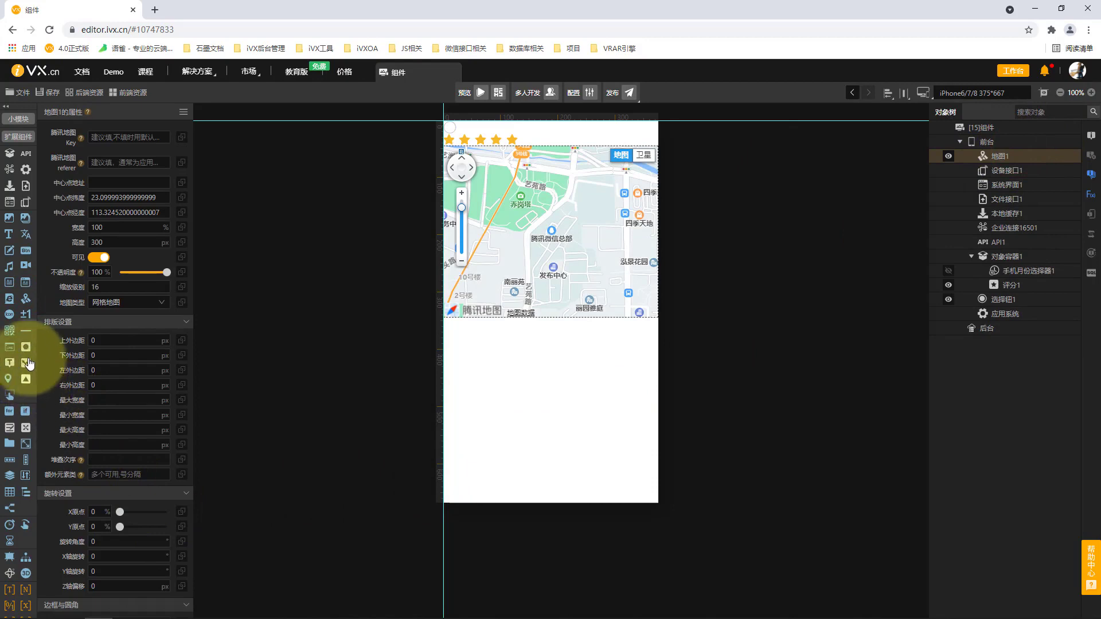
pyautogui.moveTo(27, 348)
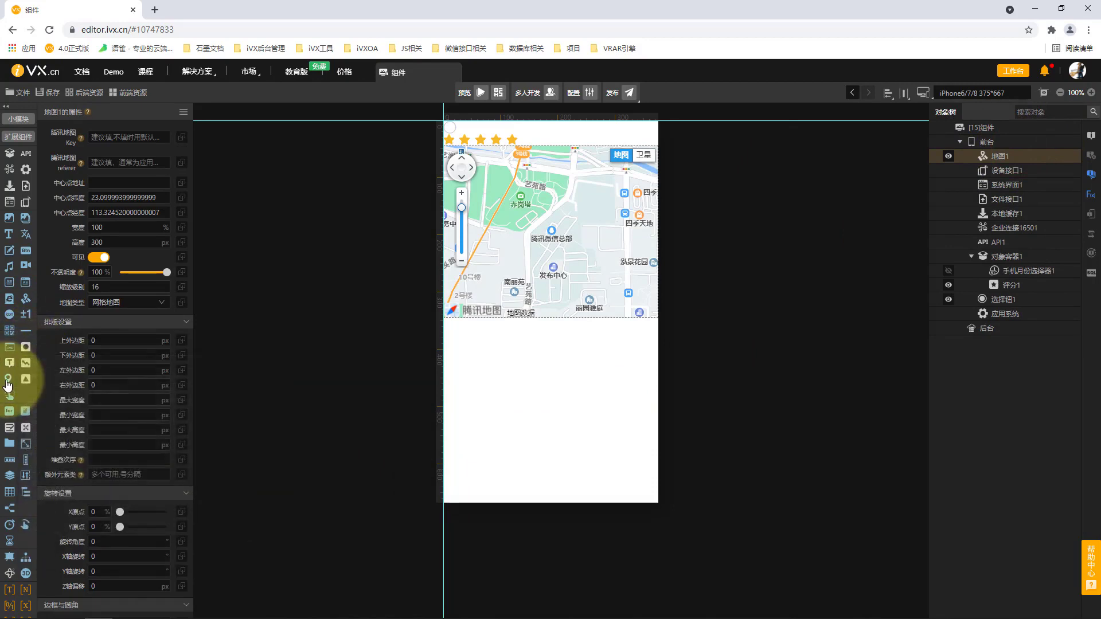
pyautogui.moveTo(7, 384)
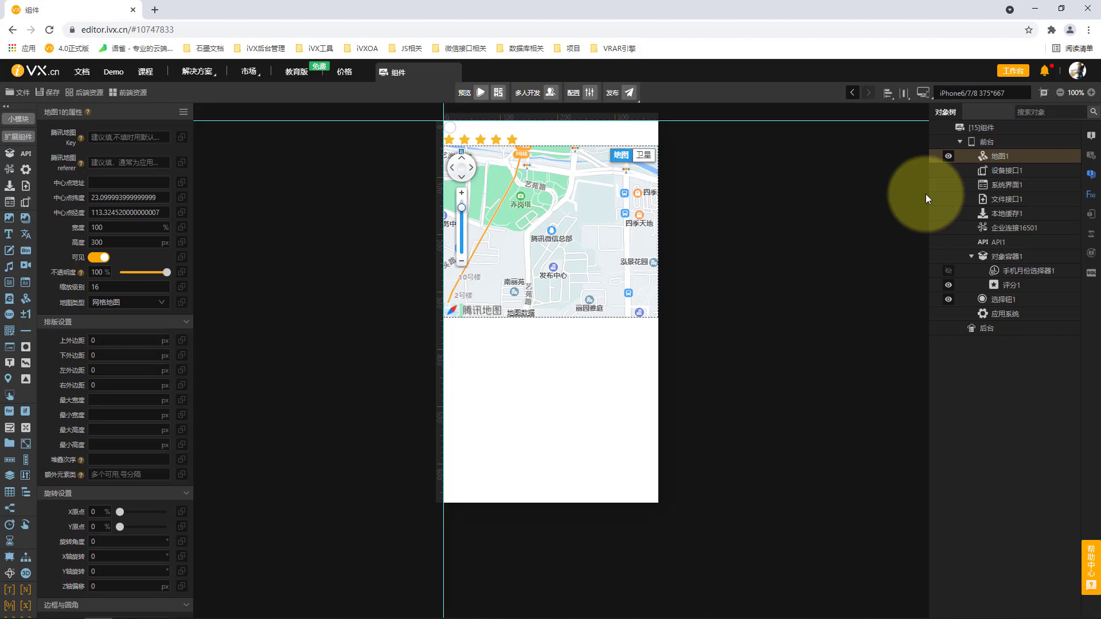
# Add a 图标 component and a 计数器 component to 前台
pyautogui.click(986, 143)
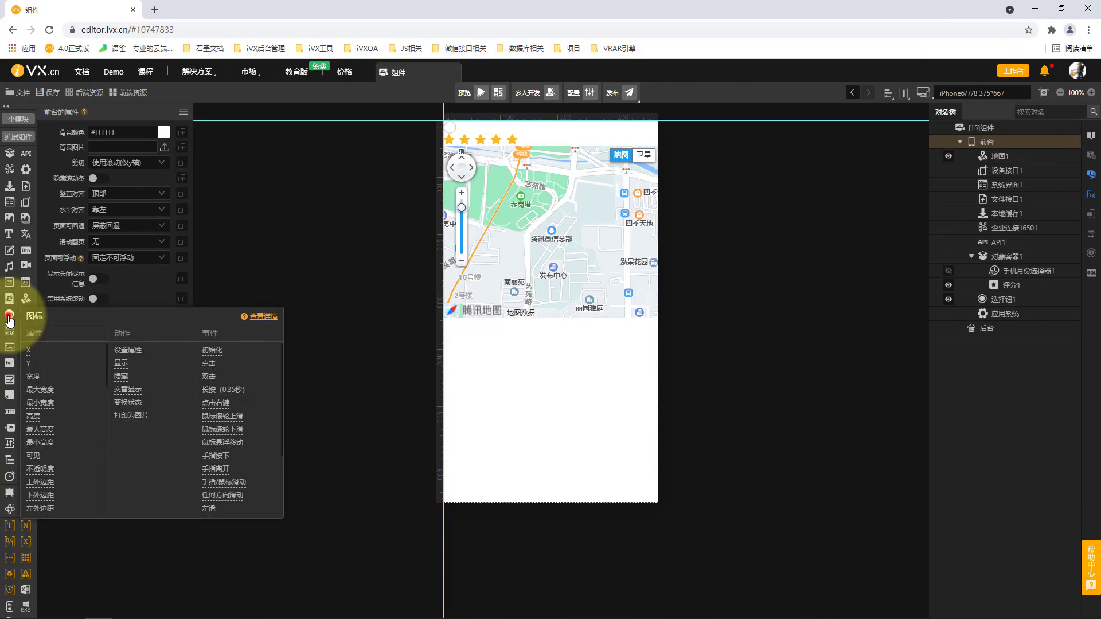
pyautogui.click(10, 316)
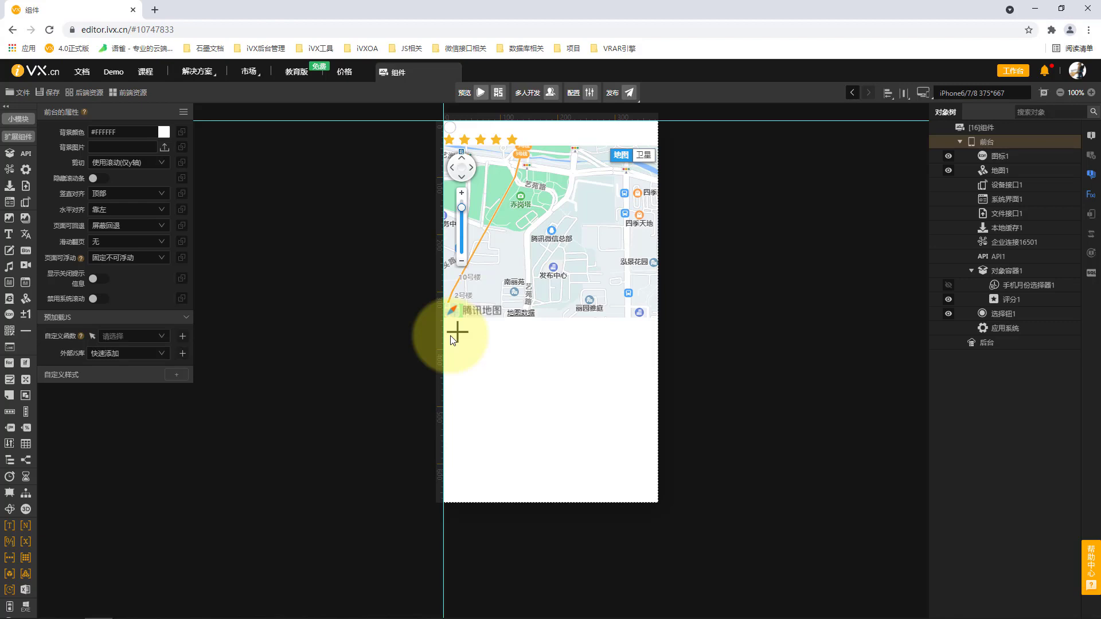
pyautogui.click(26, 314)
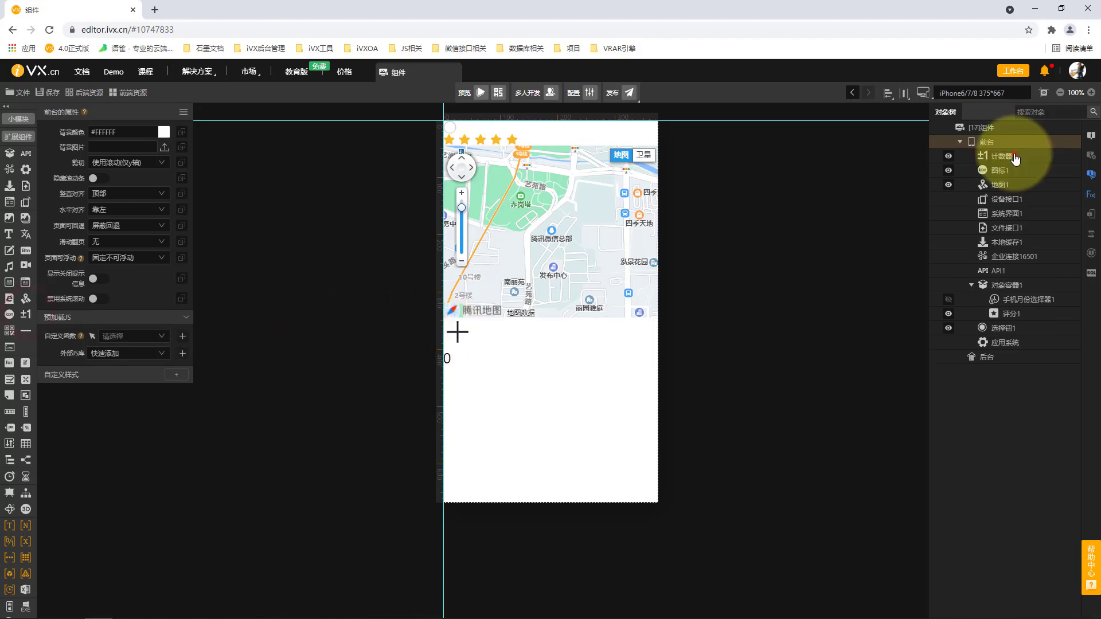
pyautogui.click(1013, 155)
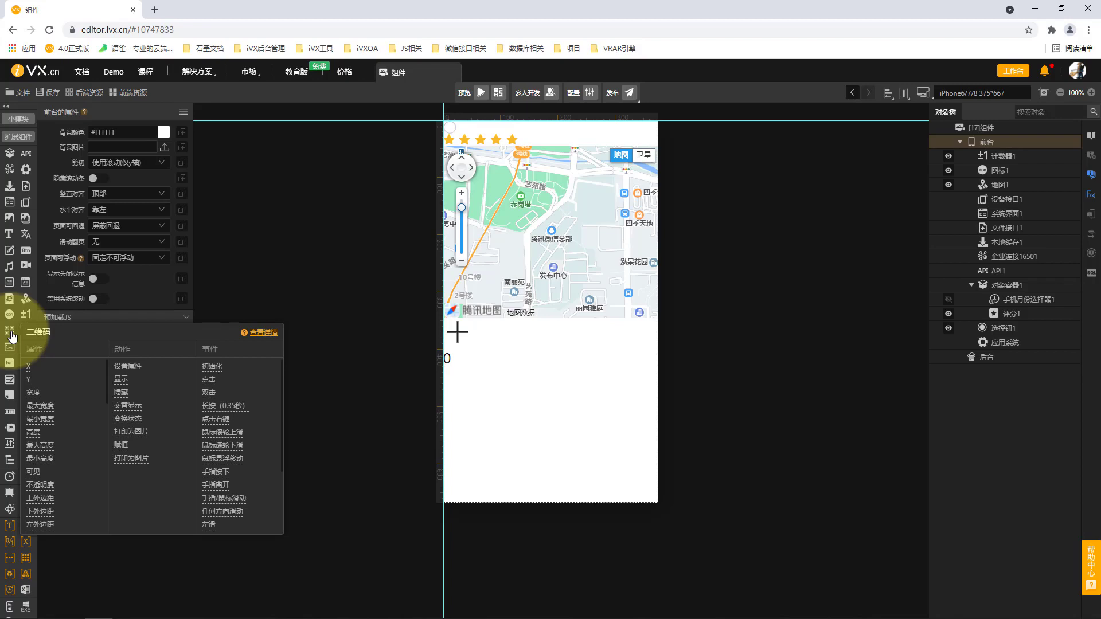
# Examine the remaining components available for 前台, from 二维码 and 树形容器 through to the end of the component list
pyautogui.moveTo(25, 335)
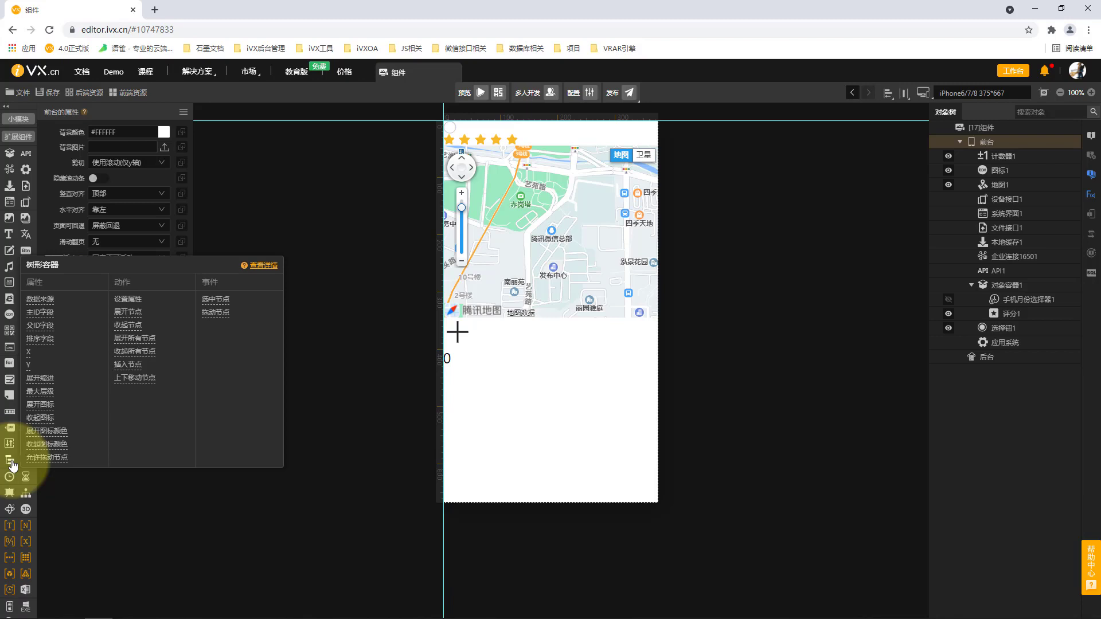
pyautogui.moveTo(25, 463)
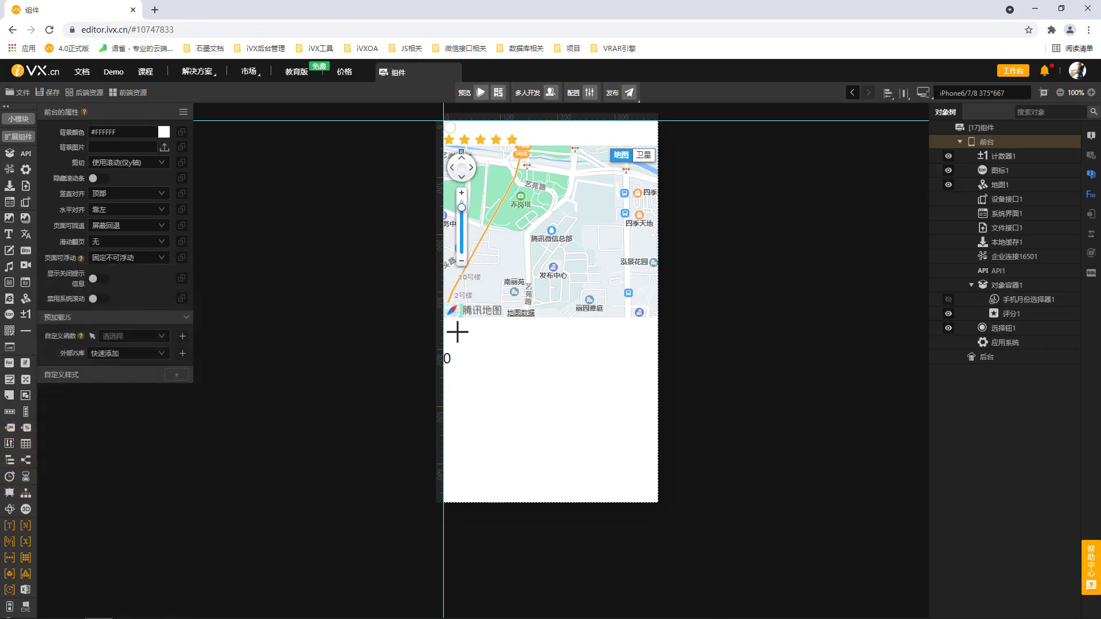
pyautogui.moveTo(12, 480)
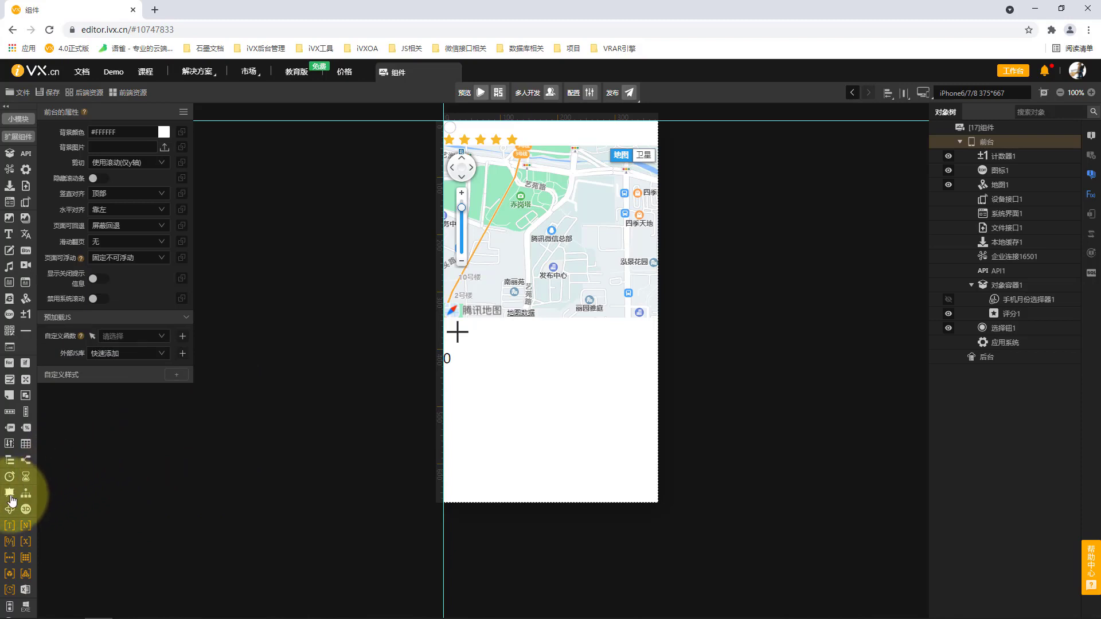
pyautogui.moveTo(10, 500)
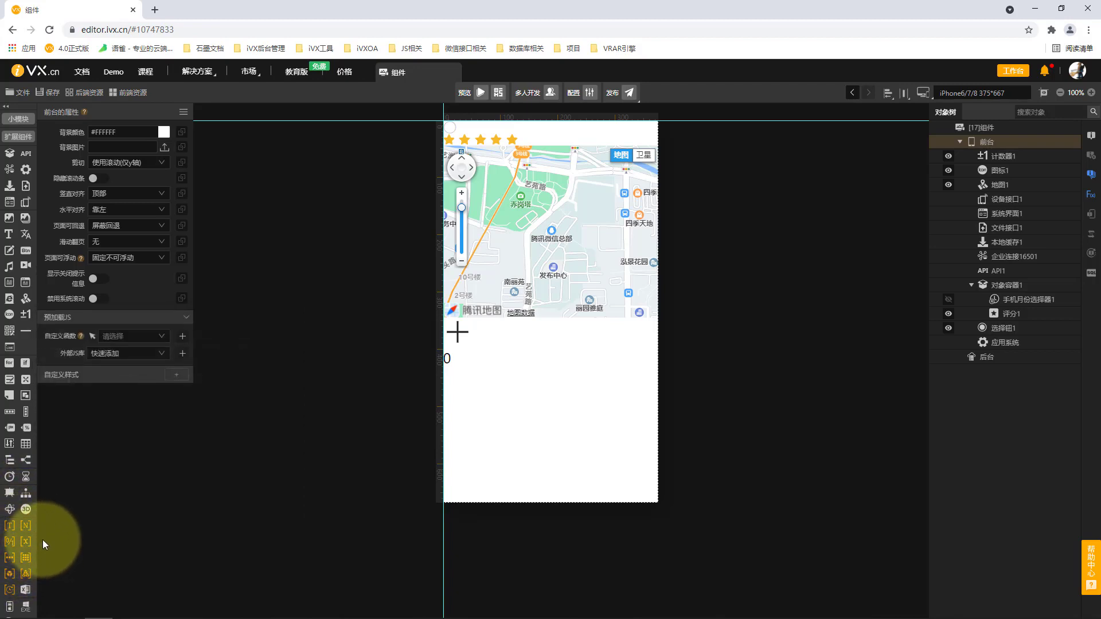
pyautogui.moveTo(10, 531)
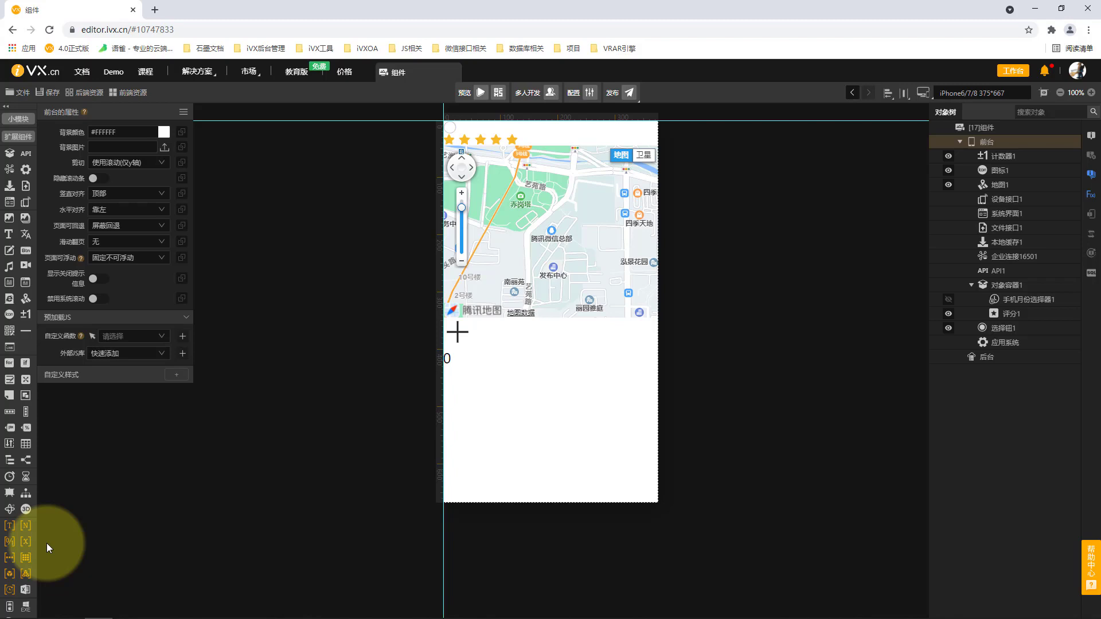
pyautogui.scroll(-1, 12, 567)
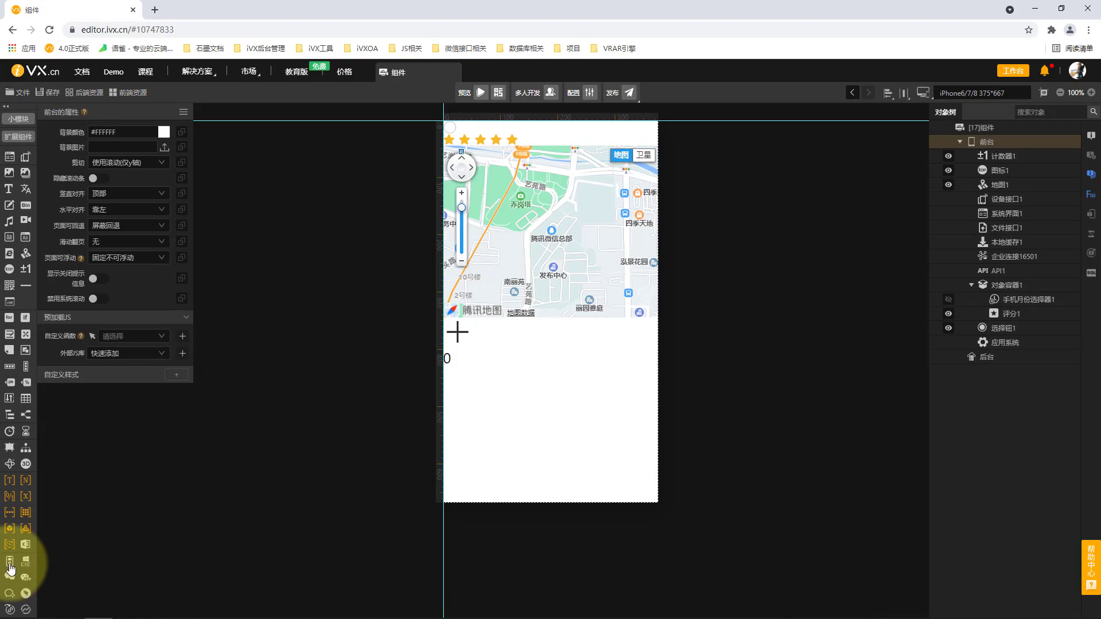
pyautogui.moveTo(27, 571)
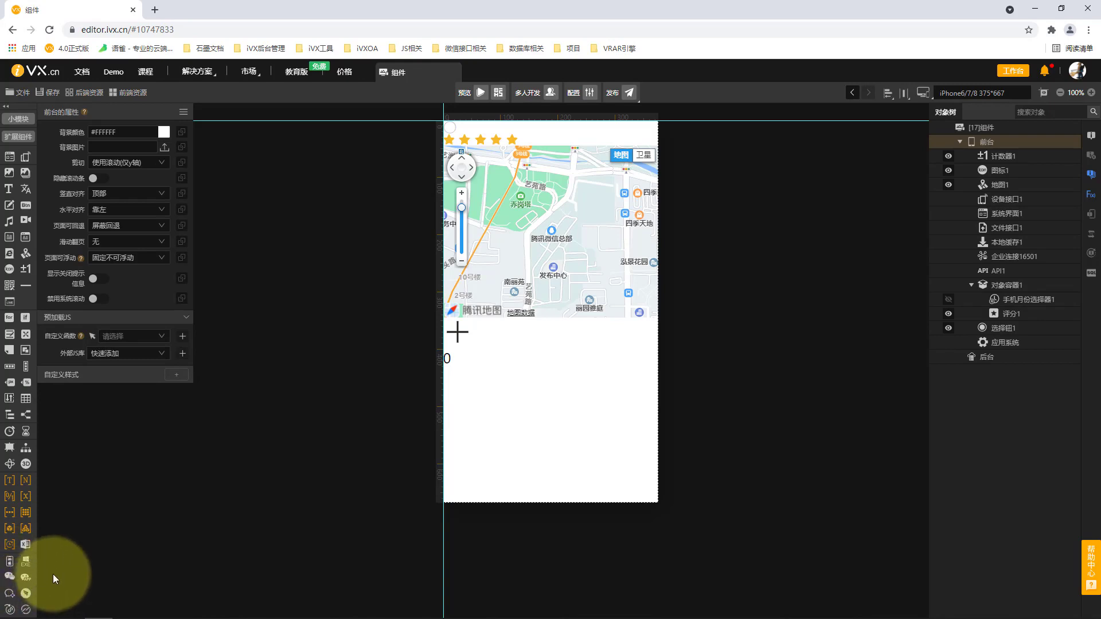
# Show the components available for 后台 and examine the attributes and actions of its API component
pyautogui.click(1003, 360)
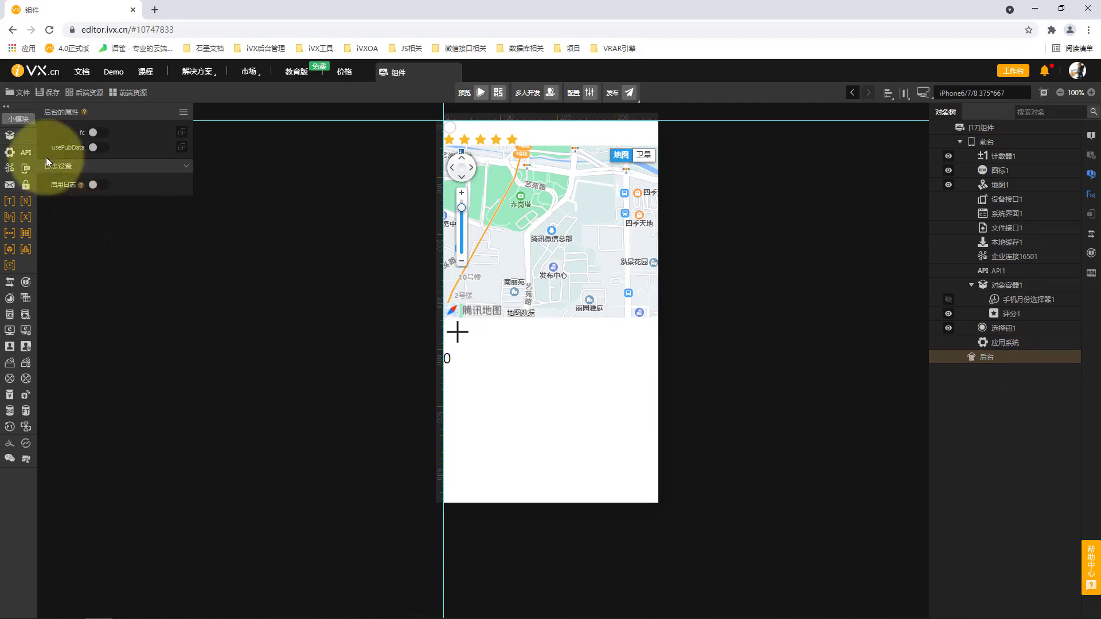
pyautogui.moveTo(26, 156)
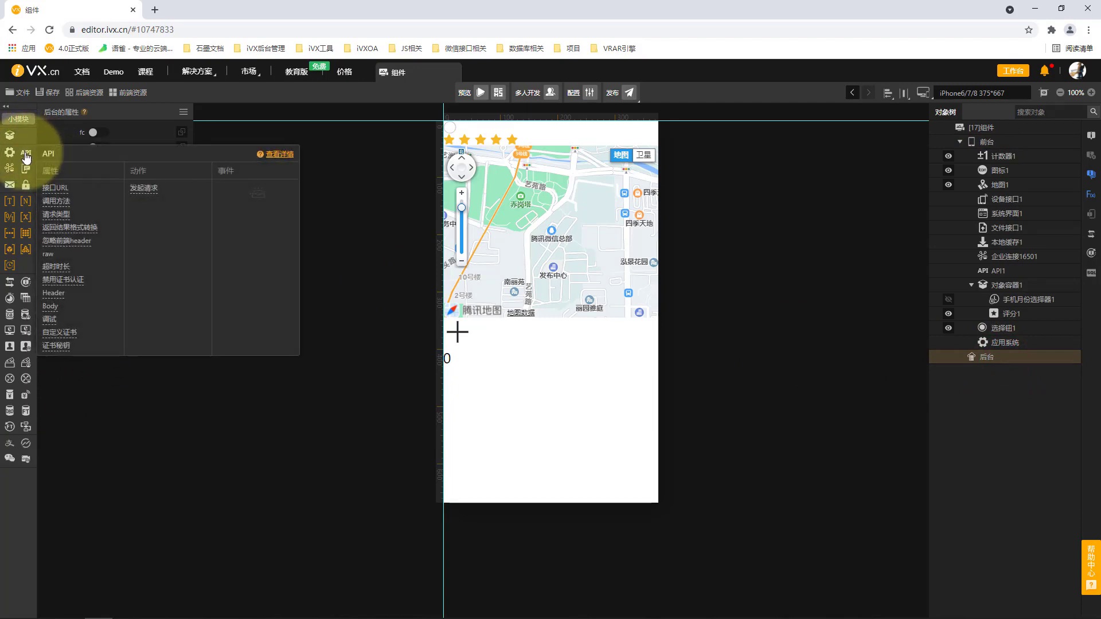